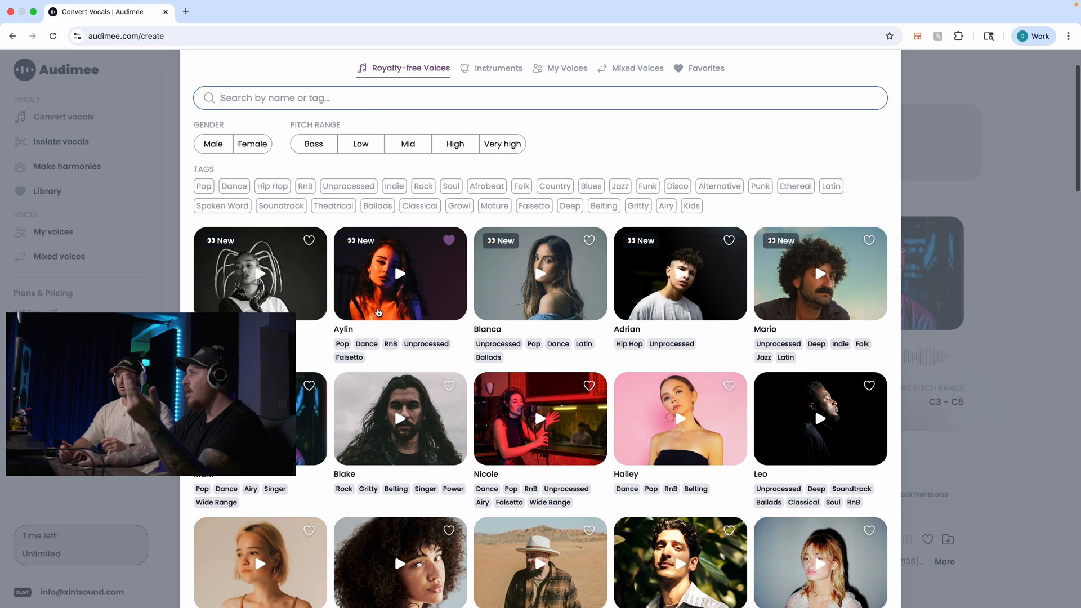
# Browse the royalty-free voice catalogue and preview the Alicia voice.
pyautogui.scroll(-1, 237, 154)
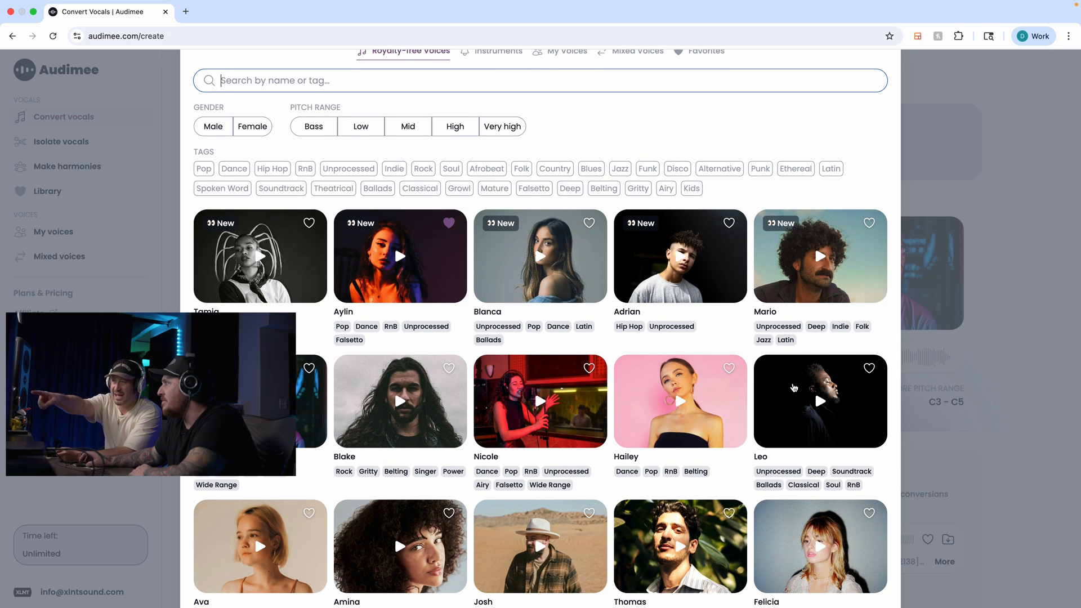
pyautogui.scroll(-2, 426, 392)
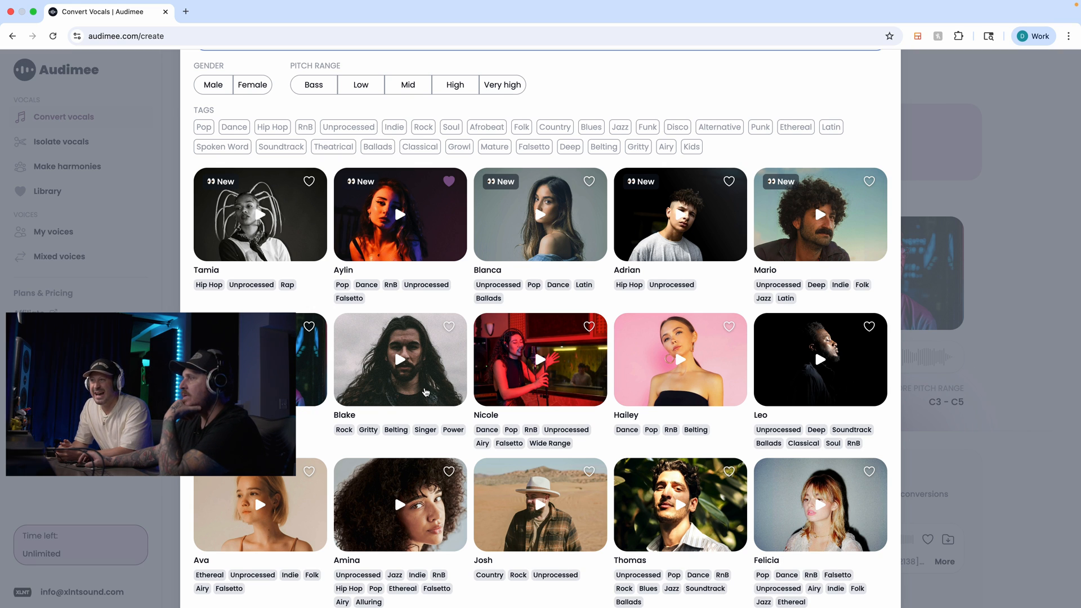
pyautogui.scroll(-1, 425, 393)
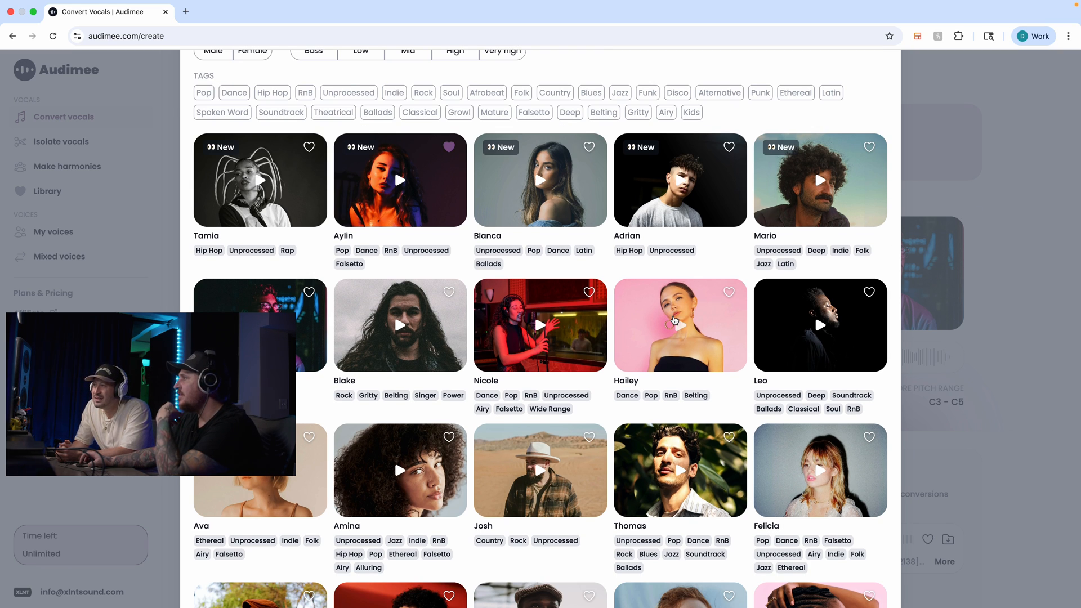
pyautogui.scroll(-8, 674, 320)
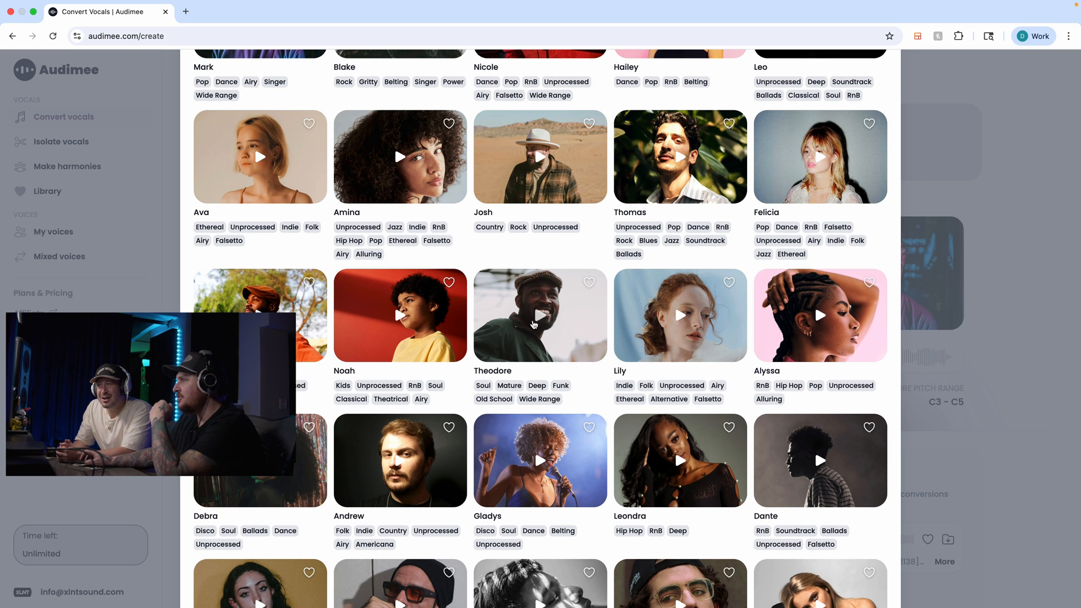
pyautogui.scroll(-2, 537, 324)
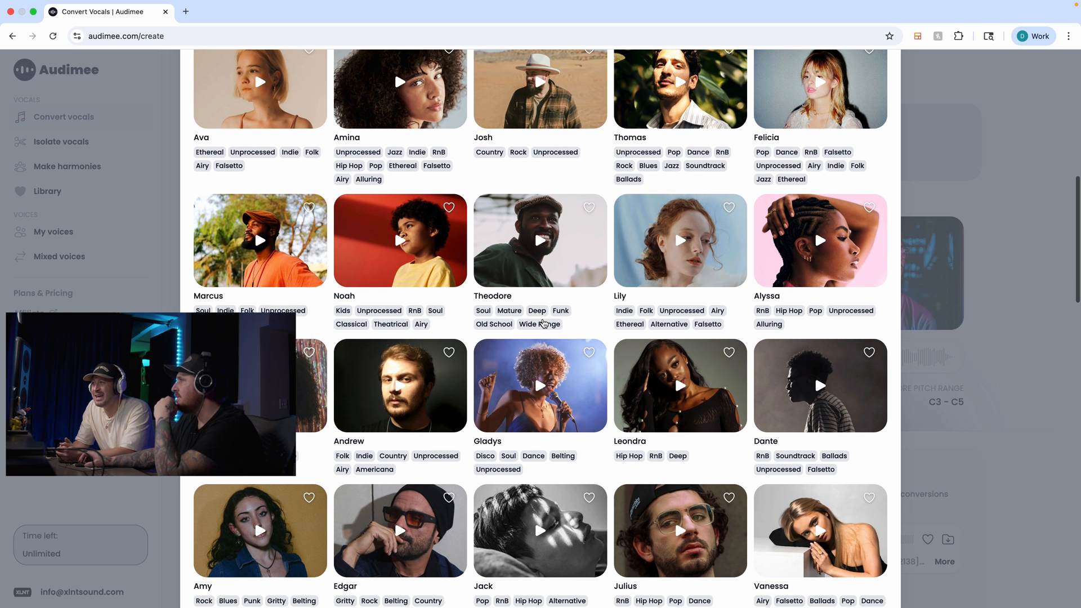
pyautogui.scroll(-15, 541, 320)
pyautogui.click(541, 317)
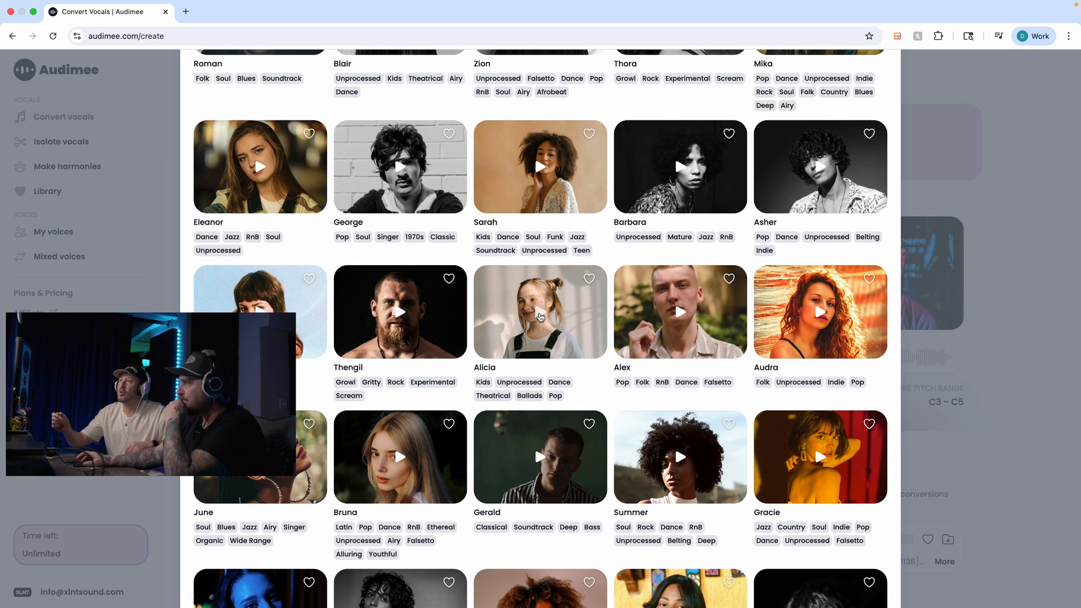
pyautogui.scroll(3, 687, 275)
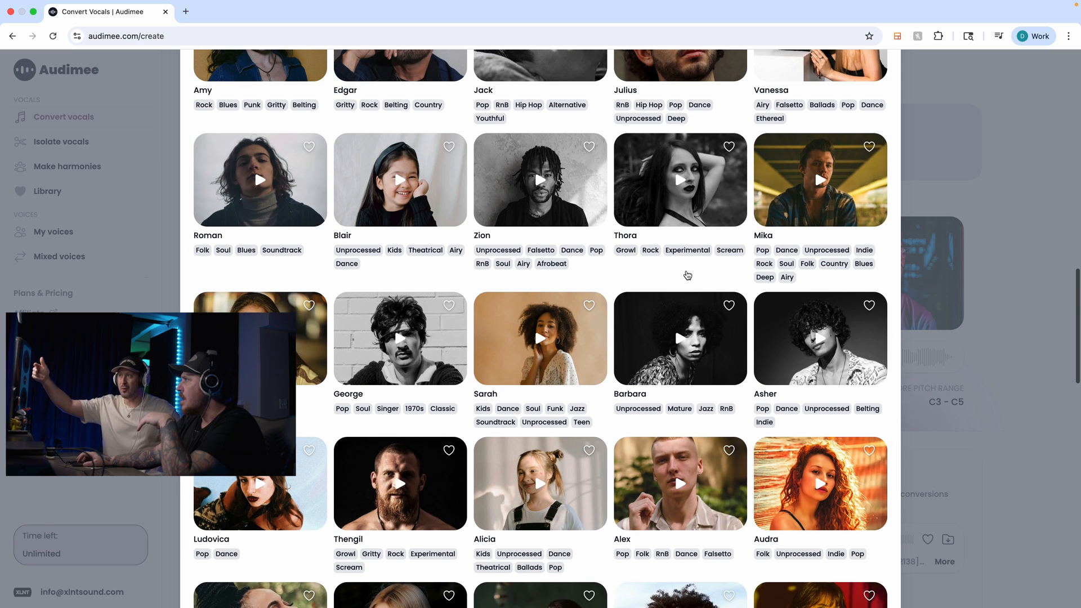
pyautogui.scroll(-1, 687, 275)
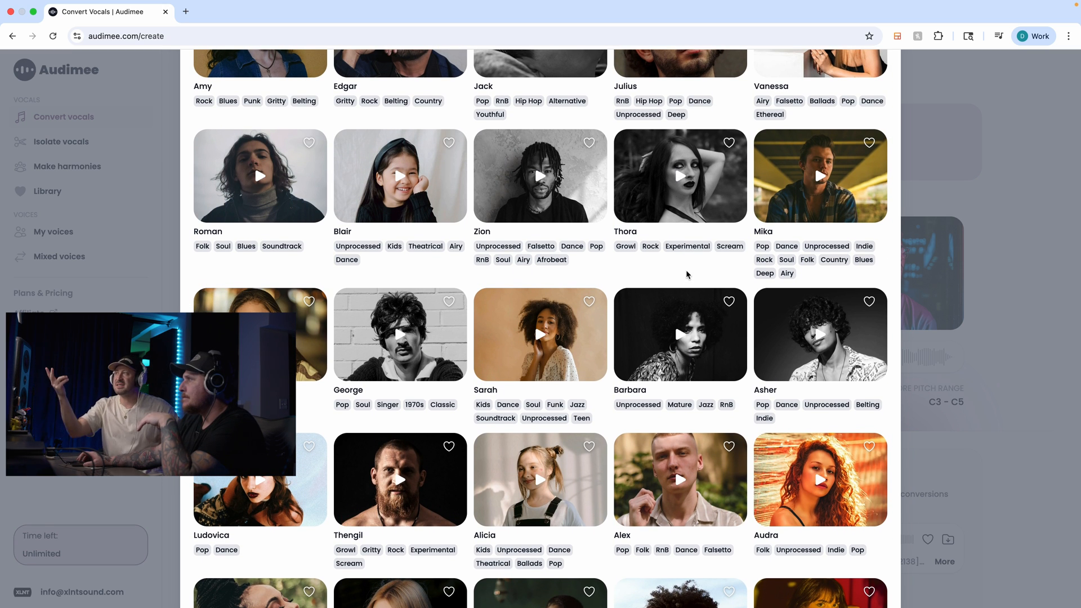
pyautogui.scroll(2, 687, 275)
pyautogui.scroll(-2, 687, 275)
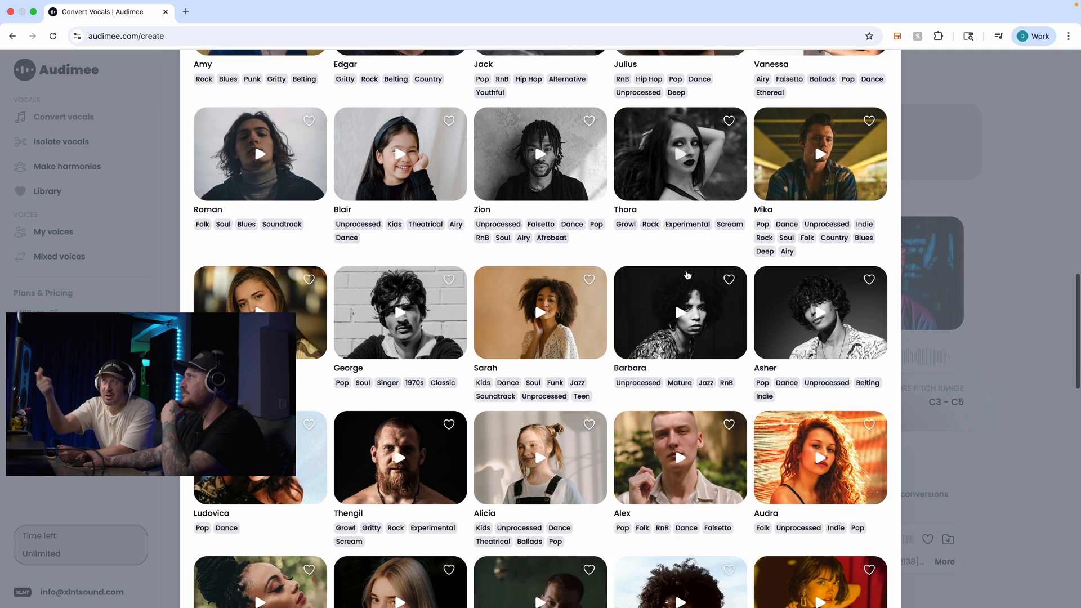
# Choose the Aylin voice for the vocal conversion and listen to part of its sample.
pyautogui.scroll(4, 687, 275)
pyautogui.click(387, 327)
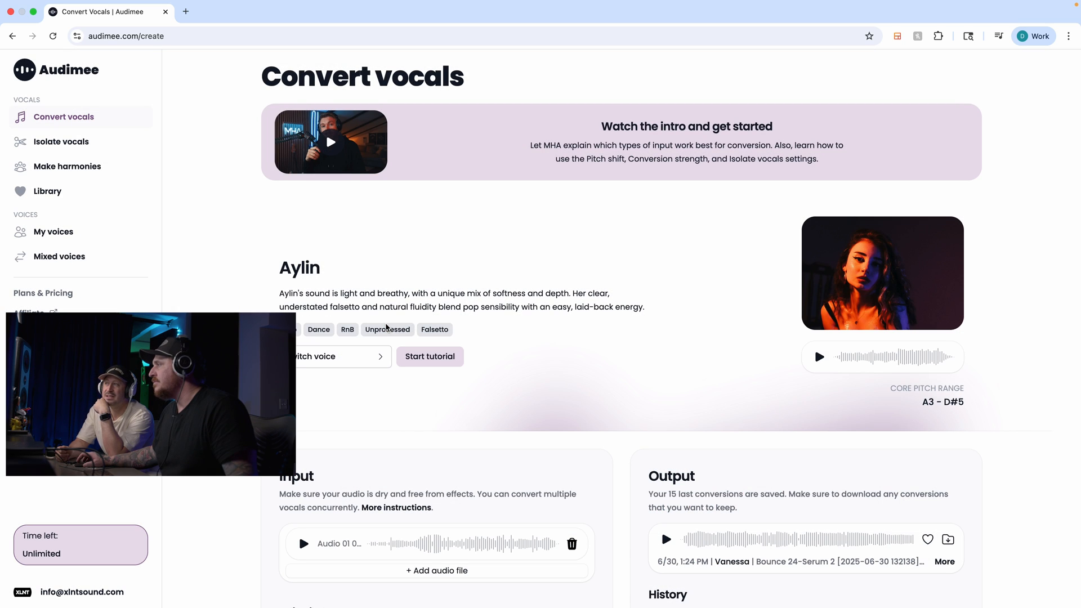
pyautogui.click(822, 359)
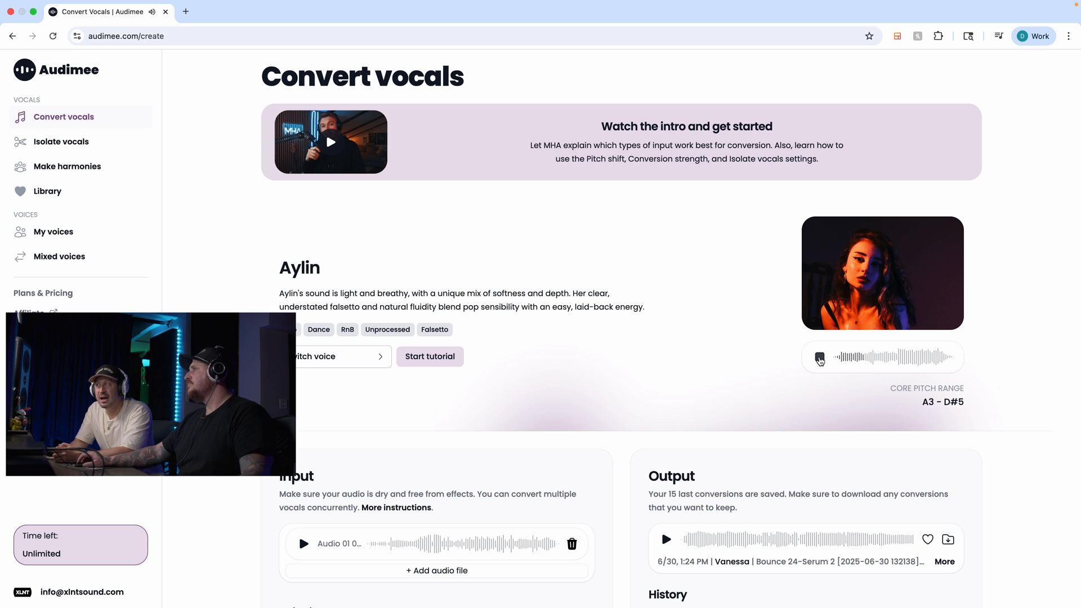
pyautogui.click(819, 358)
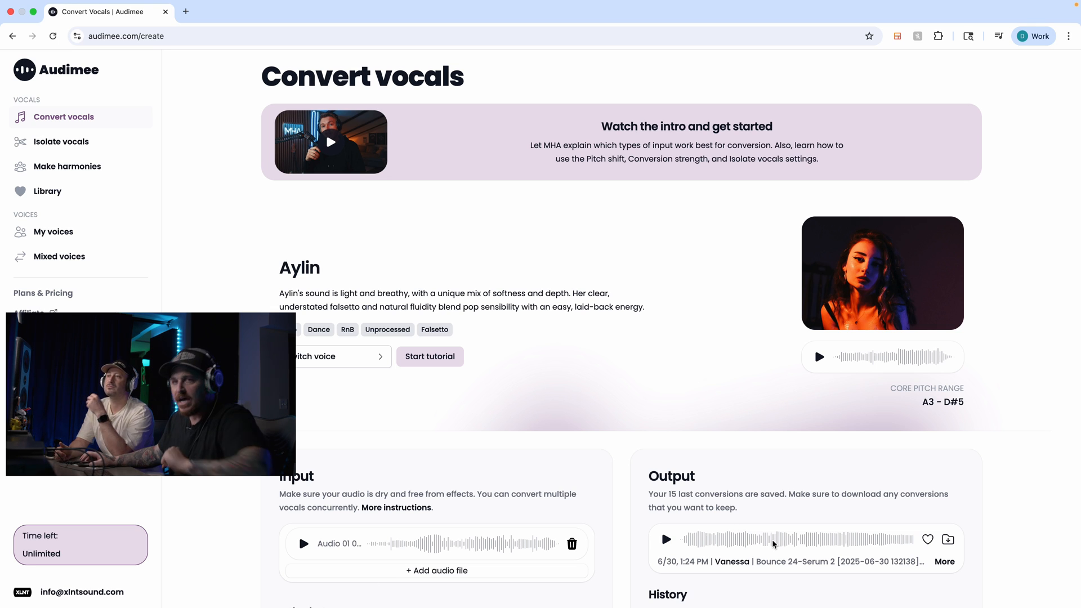
# Set the quick tuning key for the input audio to C Min.
pyautogui.scroll(-5, 559, 315)
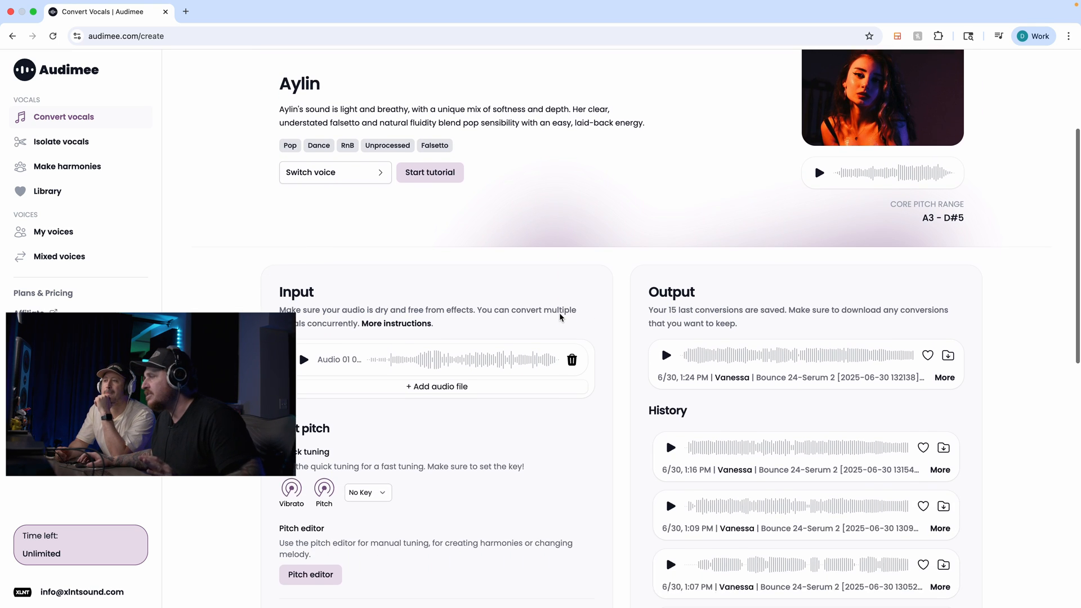
pyautogui.scroll(-6, 559, 316)
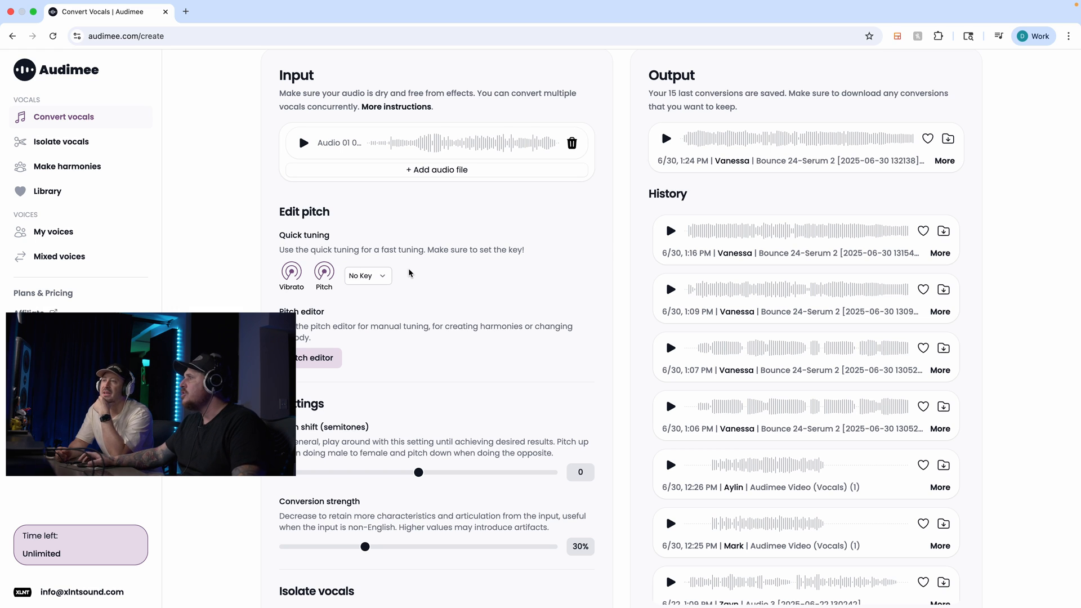
pyautogui.click(365, 275)
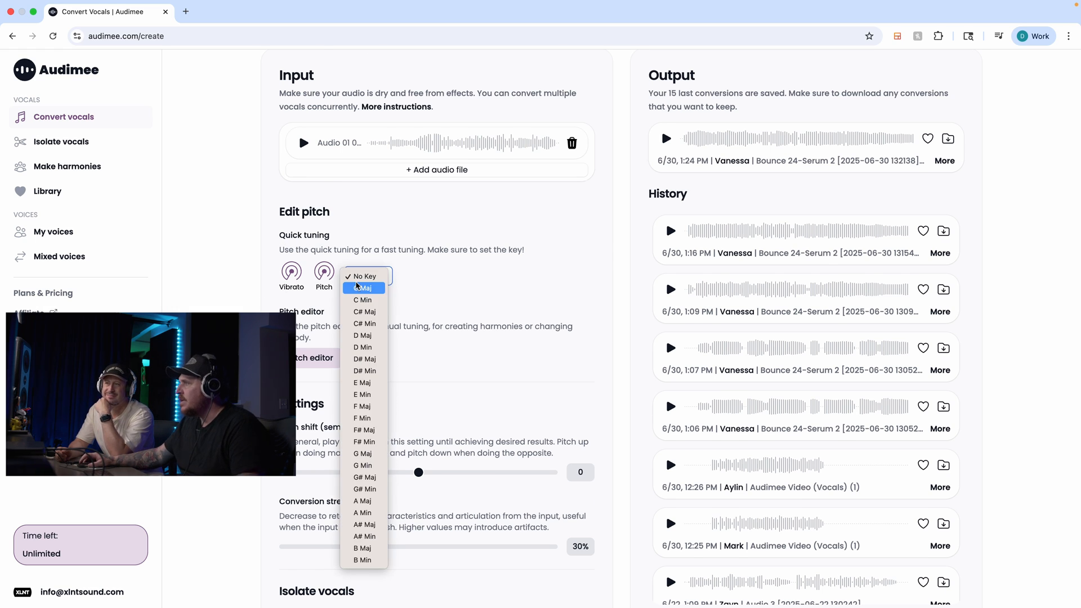
pyautogui.click(360, 296)
# Set the conversion strength to 100%, convert the input audio, and stop playback of the converted vocal.
pyautogui.scroll(-1, 375, 398)
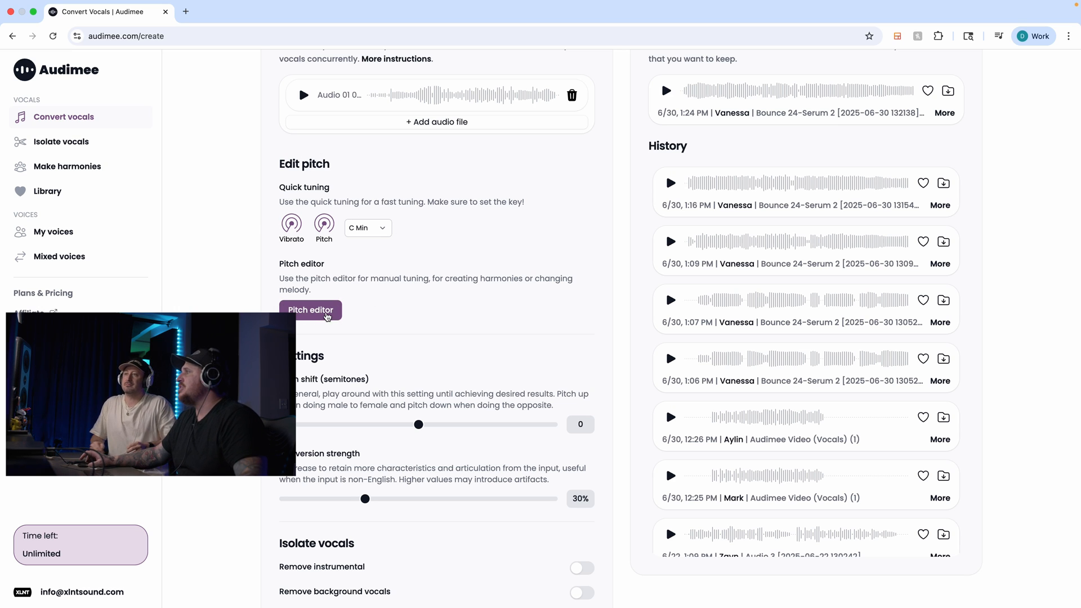
pyautogui.scroll(-3, 374, 379)
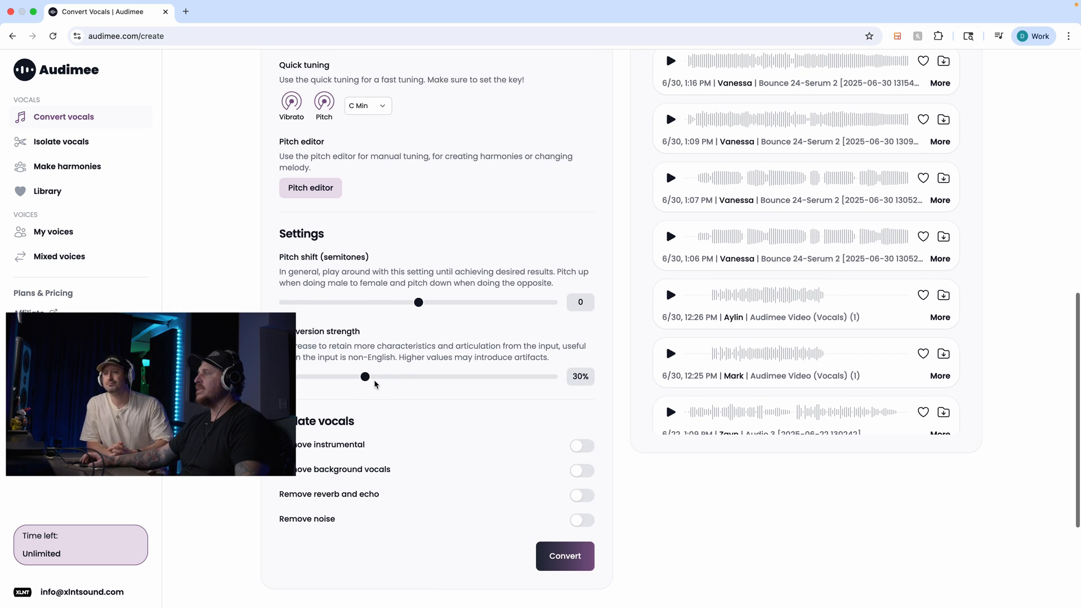
pyautogui.scroll(-4, 411, 389)
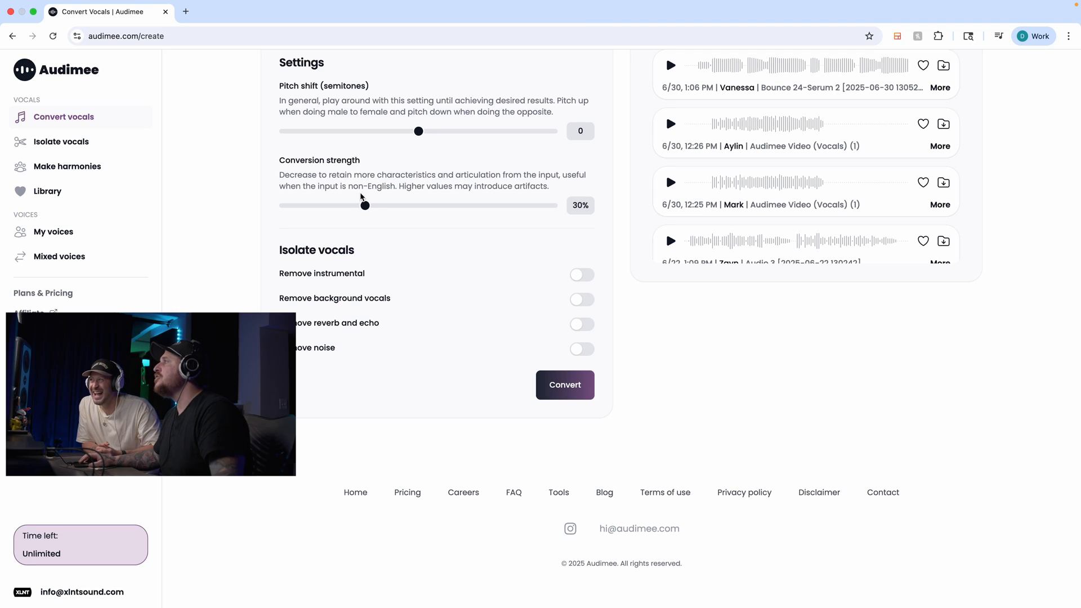
pyautogui.moveTo(365, 206); pyautogui.dragTo(594, 200)
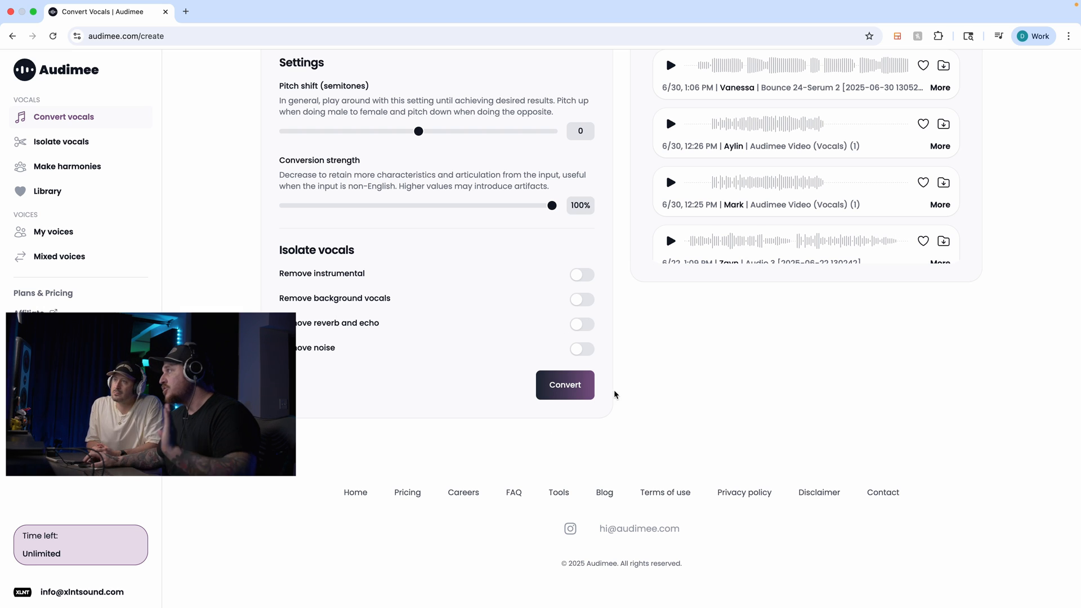
pyautogui.click(576, 414)
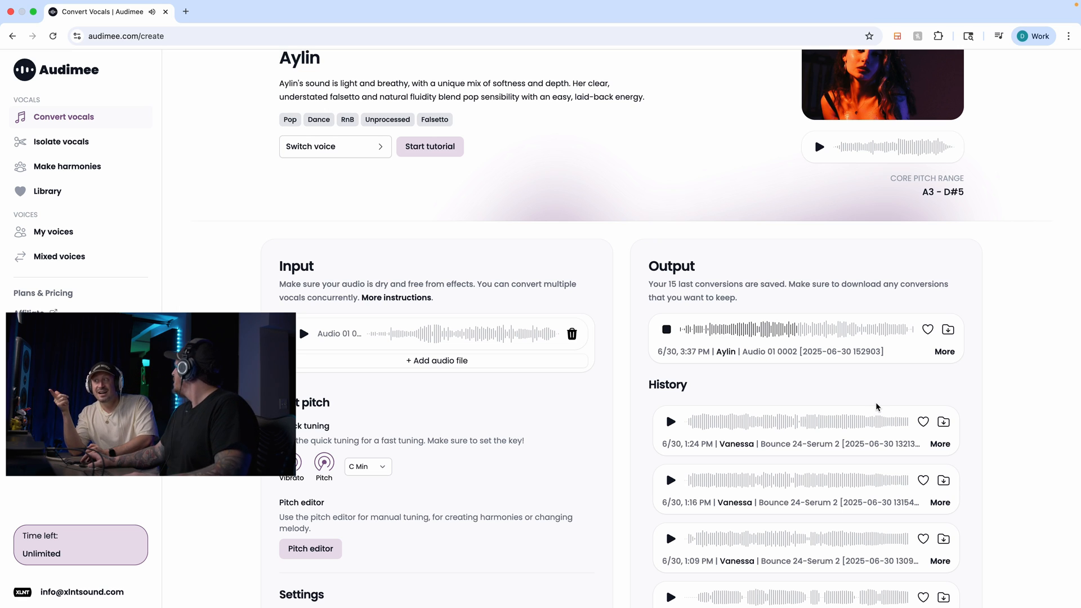
pyautogui.click(667, 330)
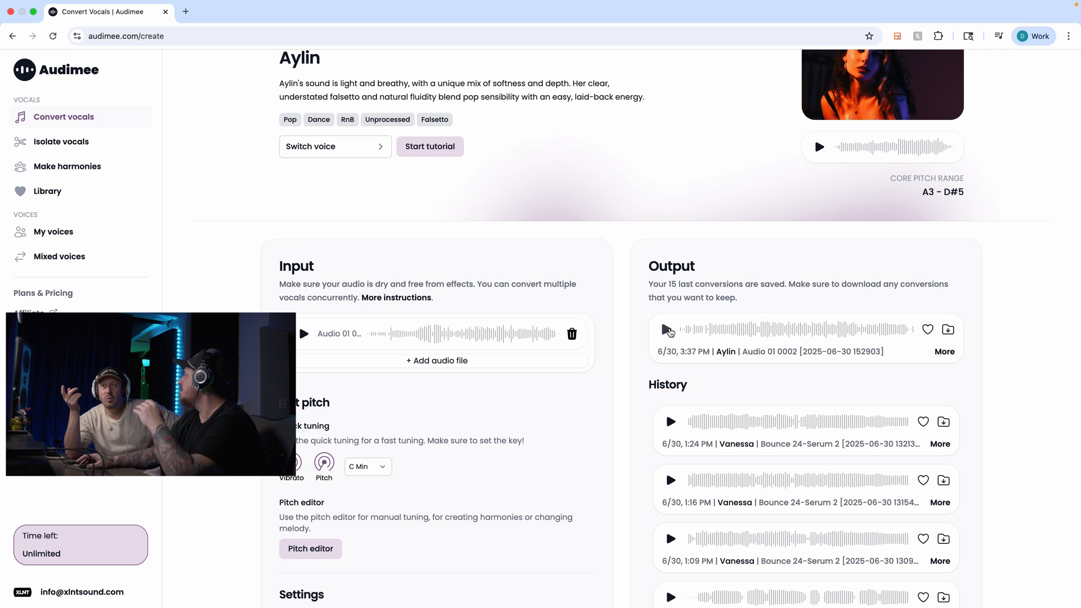
# Set the pitch shift to 12 semitones and convert the input audio again.
pyautogui.scroll(-8, 615, 307)
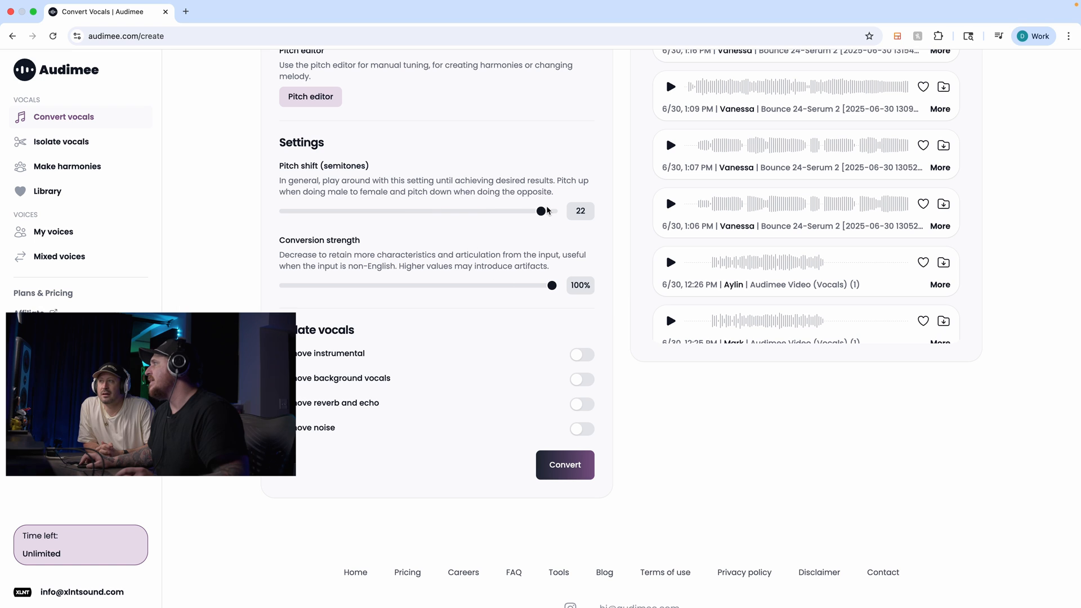
pyautogui.moveTo(544, 212); pyautogui.dragTo(395, 225)
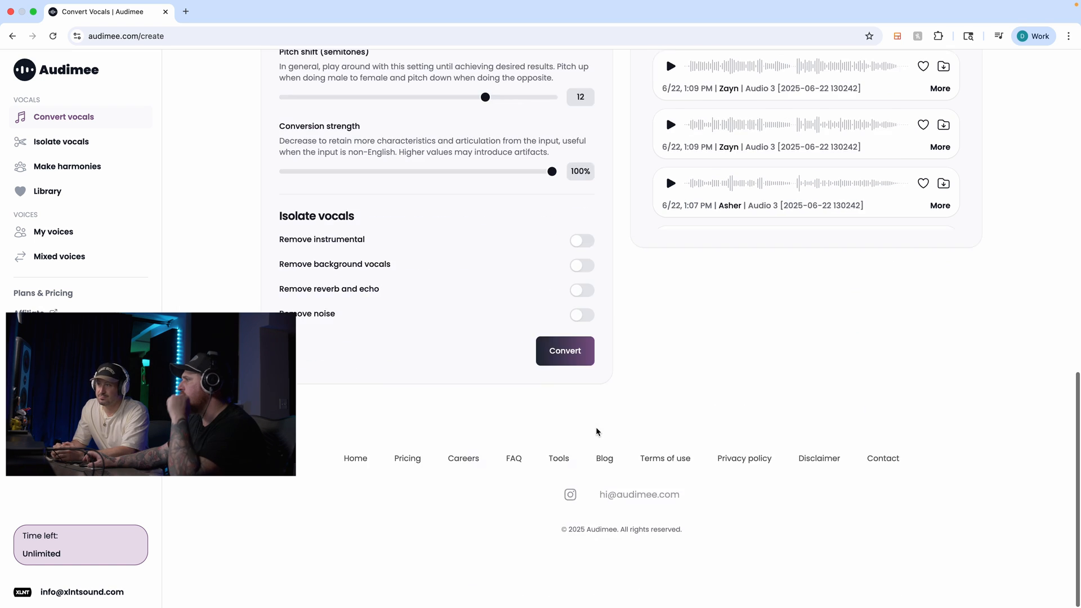
pyautogui.scroll(1, 597, 432)
pyautogui.click(564, 369)
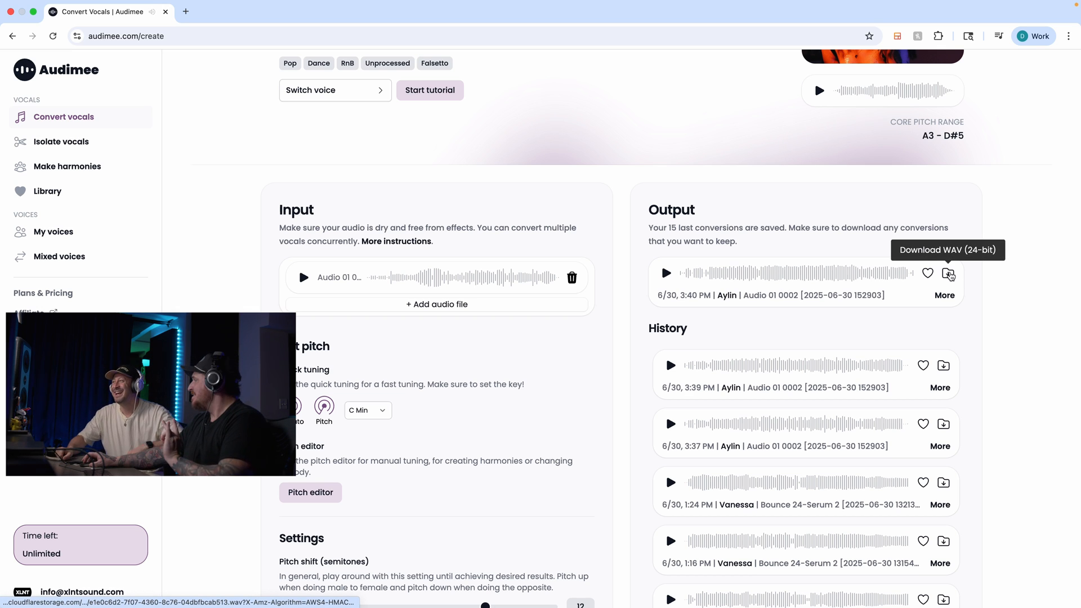
# Download the latest Aylin conversion and the 3:37 PM Aylin conversion from the history as 24-bit WAV files.
pyautogui.click(949, 275)
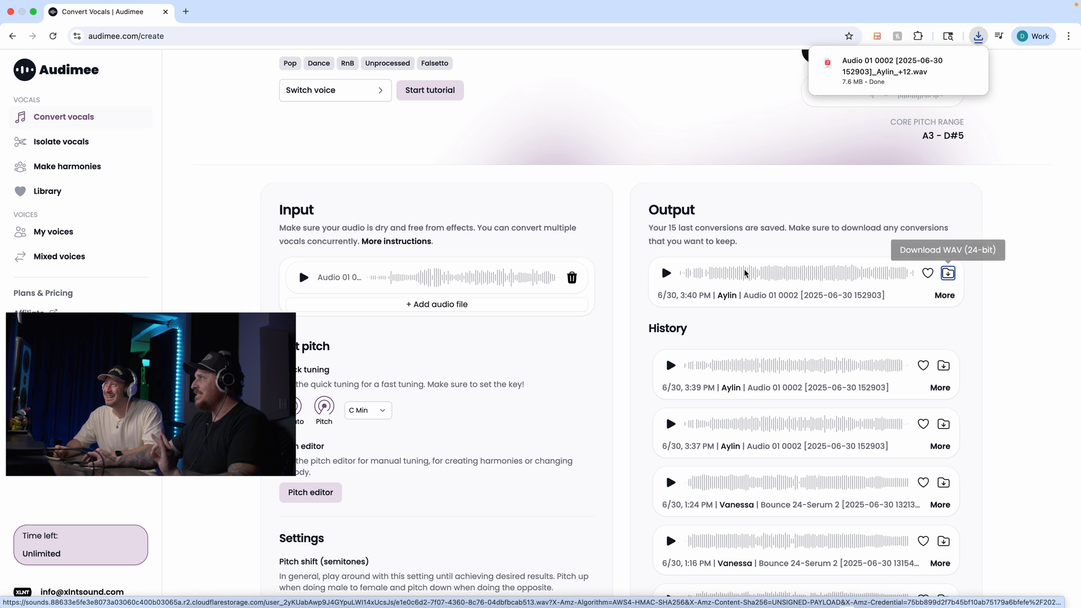
pyautogui.scroll(-1, 808, 313)
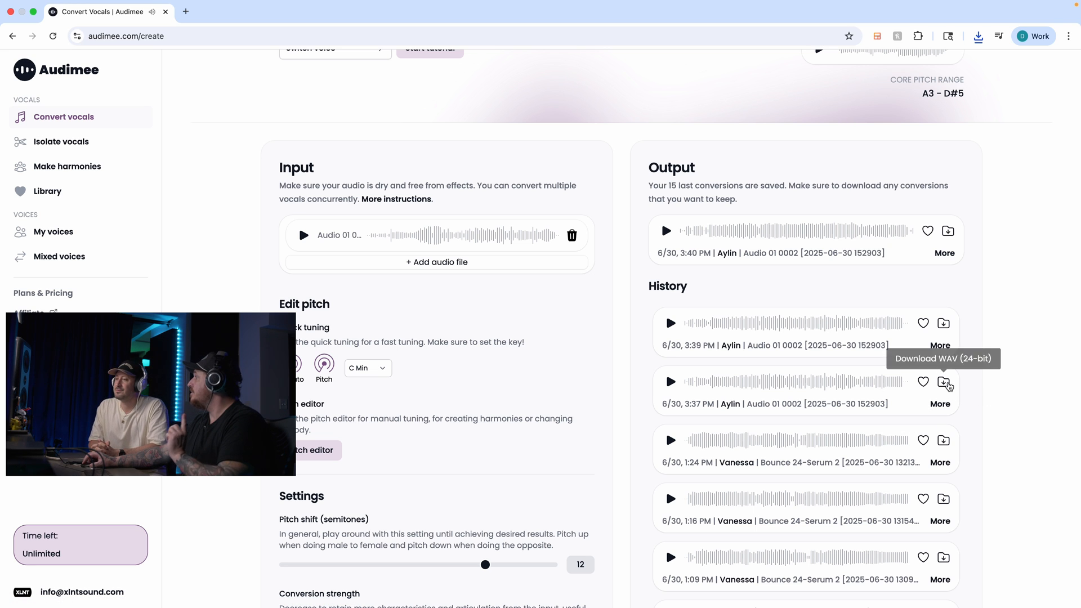
pyautogui.click(943, 383)
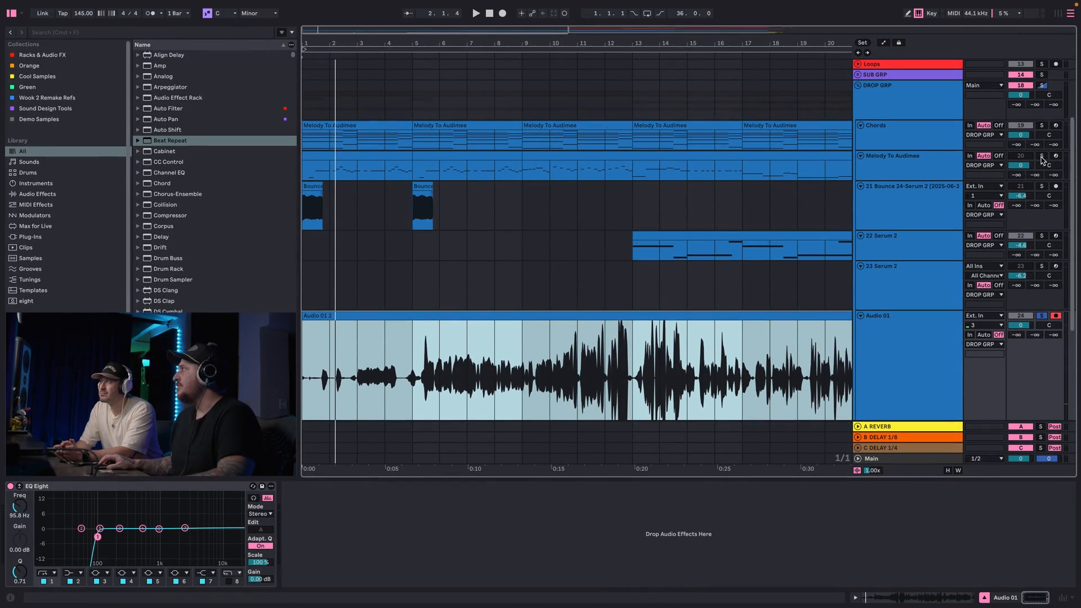
# Switch to Ableton Live, clear the track solo and activate the Melody To Audimee track.
pyautogui.doubleClick(1041, 158)
pyautogui.click(1027, 158)
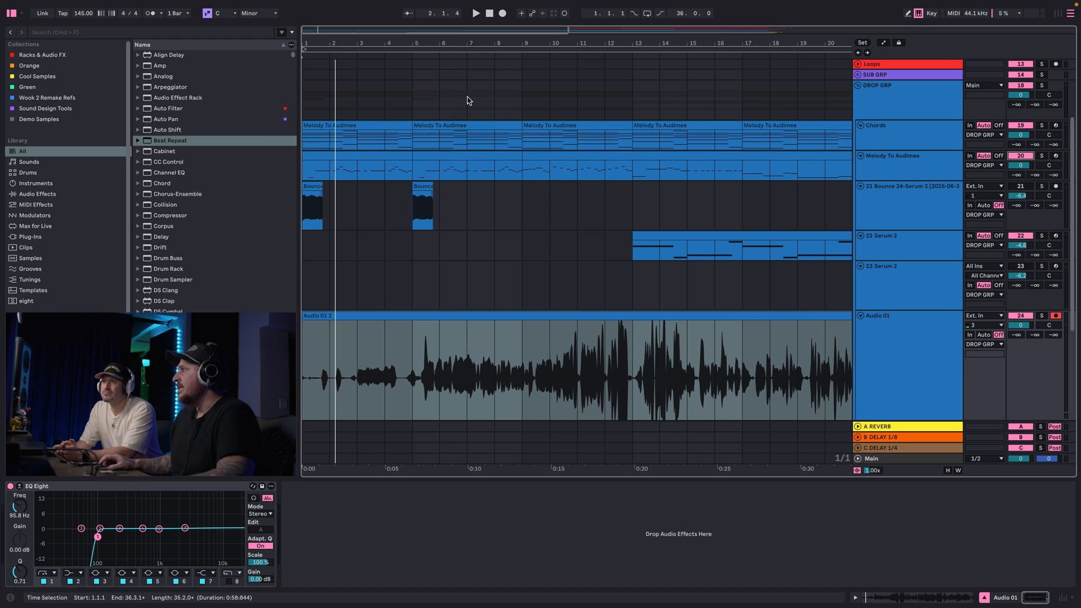
# Deactivate the Audio 01 track and play the Melody To Audimee clips from bar 1 and from bar 21.
pyautogui.moveTo(384, 44); pyautogui.dragTo(383, 33)
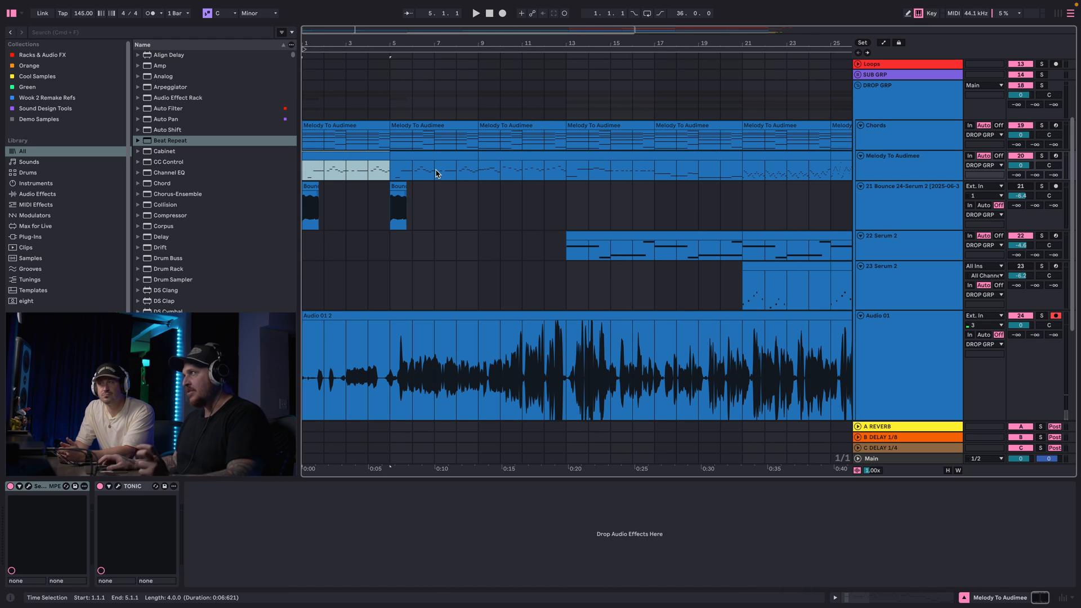
pyautogui.press('space')
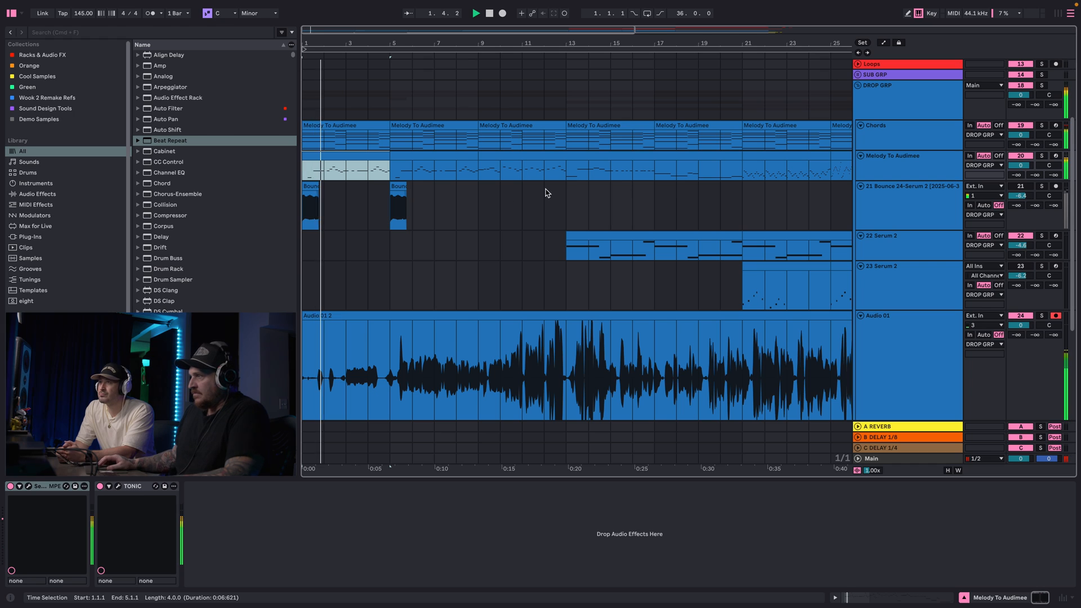
pyautogui.click(1027, 315)
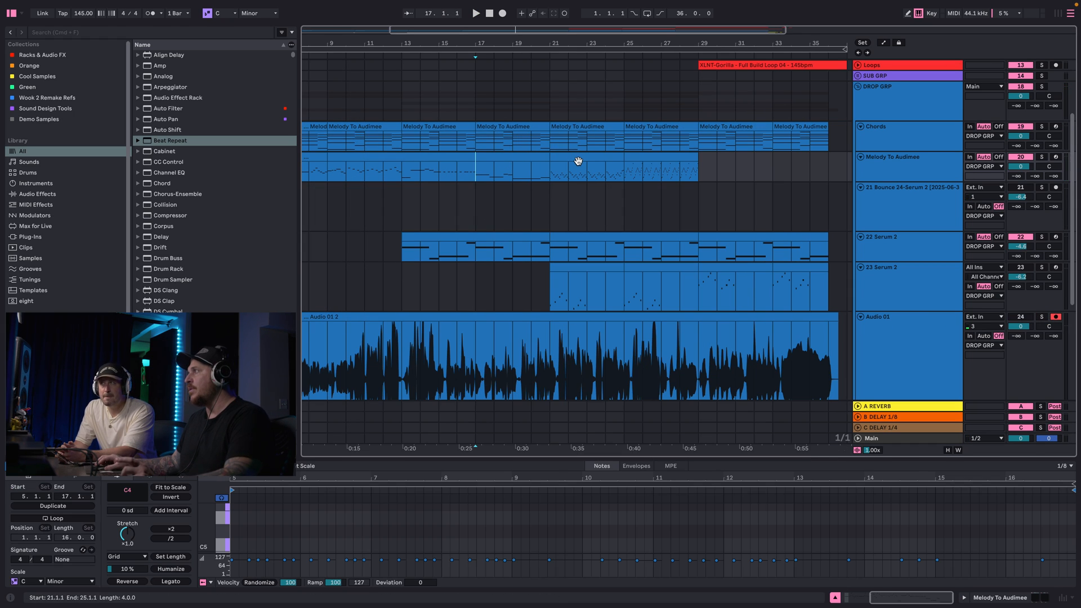
pyautogui.click(577, 161)
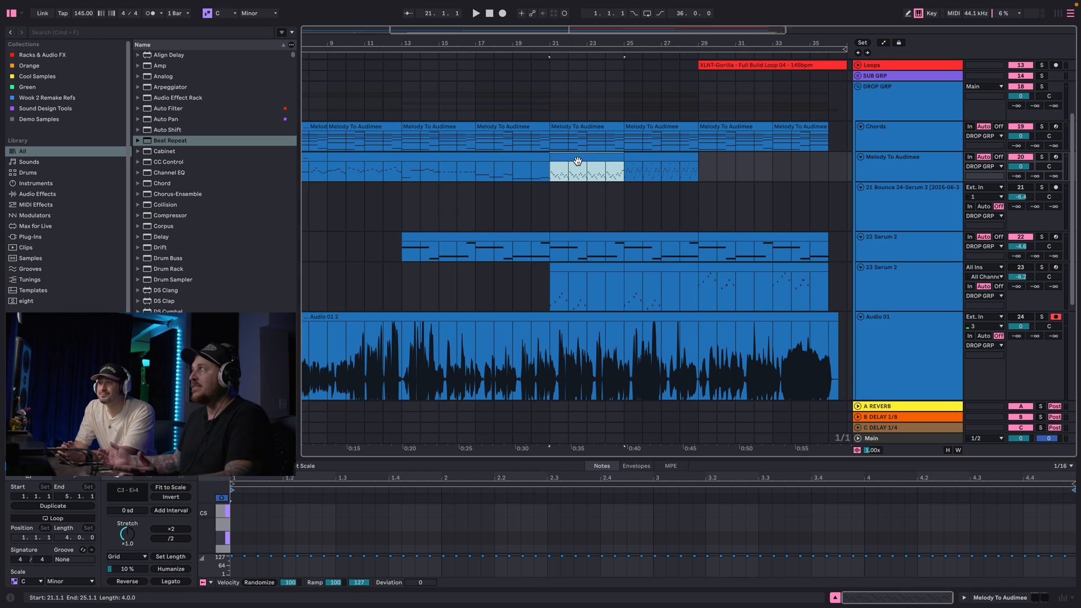
pyautogui.press('space')
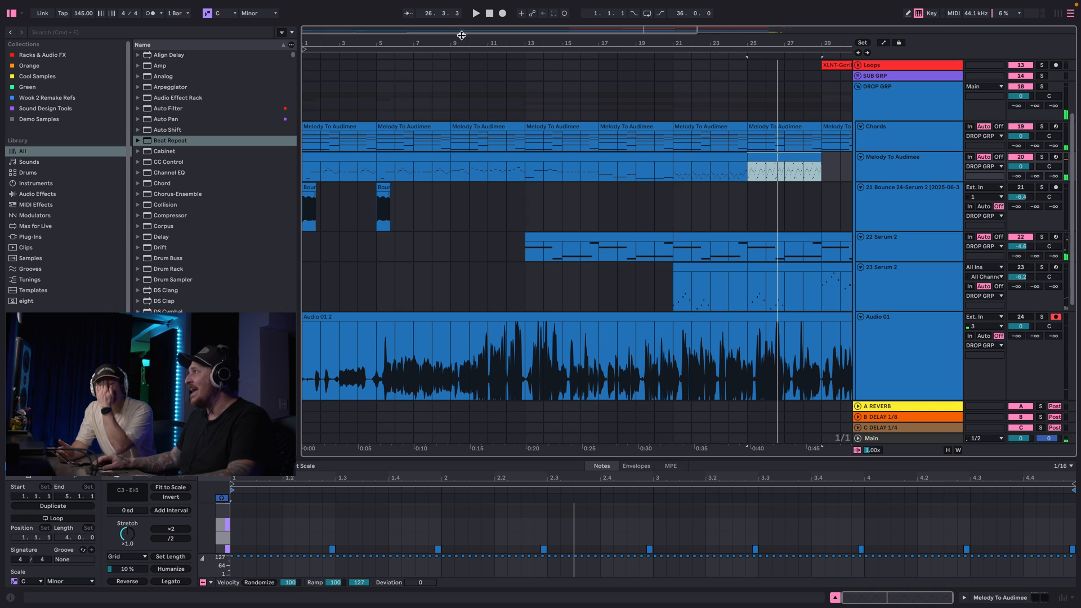
# Bounce all the Melody To Audimee clips from bar 1 to bar 29 to a new audio track.
pyautogui.moveTo(461, 34); pyautogui.dragTo(461, 22)
pyautogui.click(897, 172)
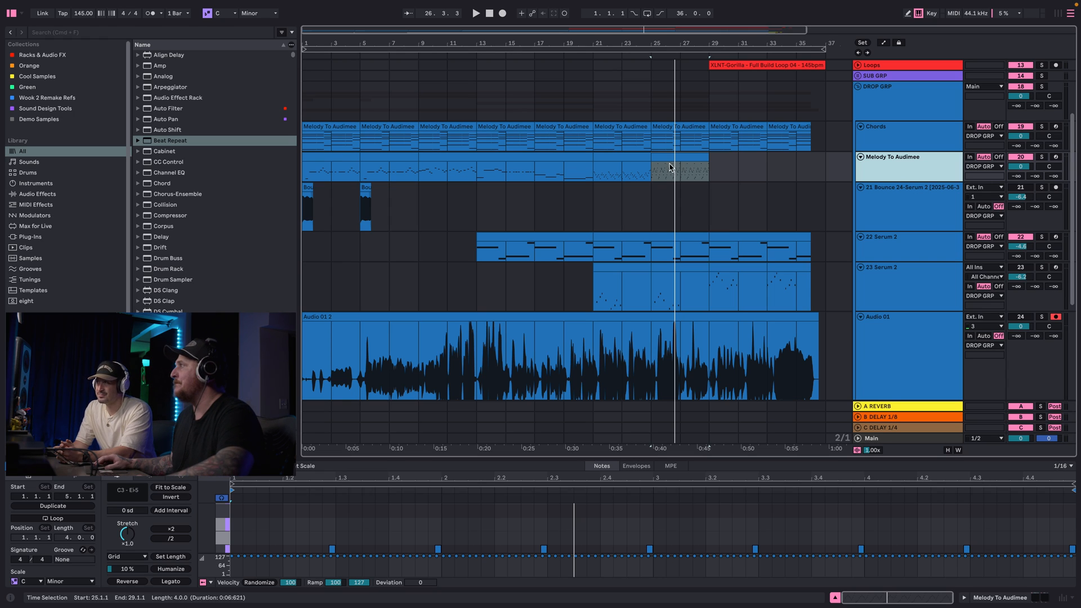
pyautogui.click(651, 158)
pyautogui.click(354, 155)
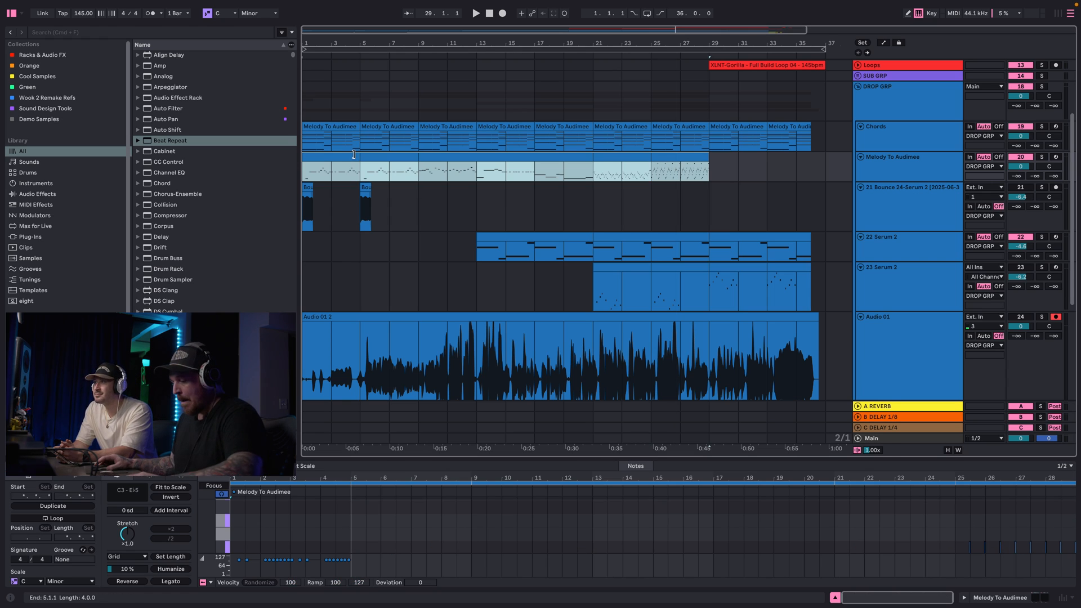
pyautogui.press('super+alt+b')
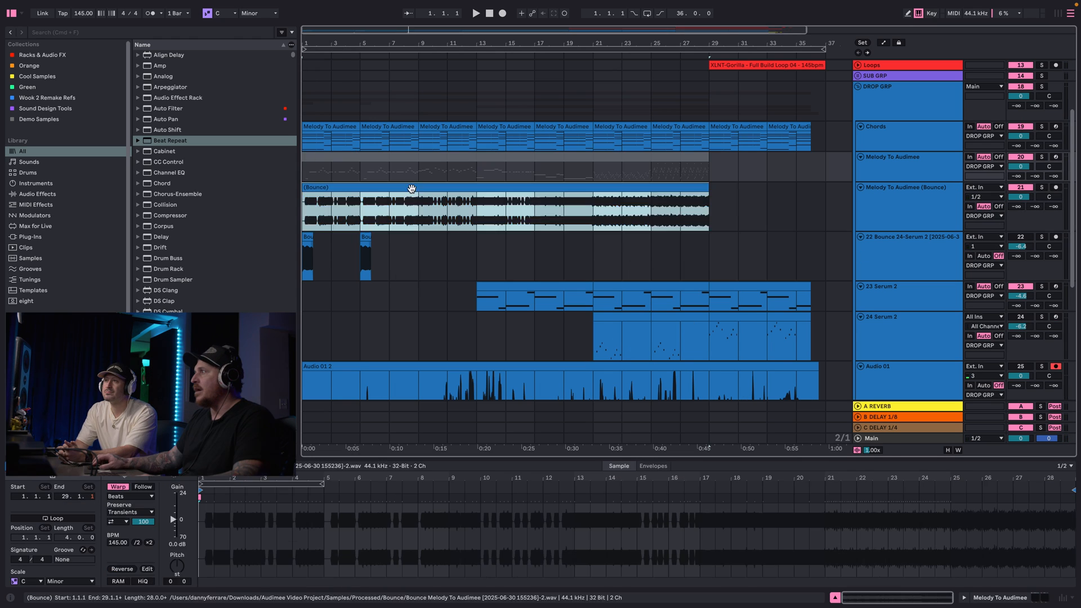
# Switch to Audimee in the browser, add the bounced melody as input audio and convert it with the Aylin voice.
pyautogui.press('super+Tab')
pyautogui.moveTo(411, 188); pyautogui.dragTo(462, 351)
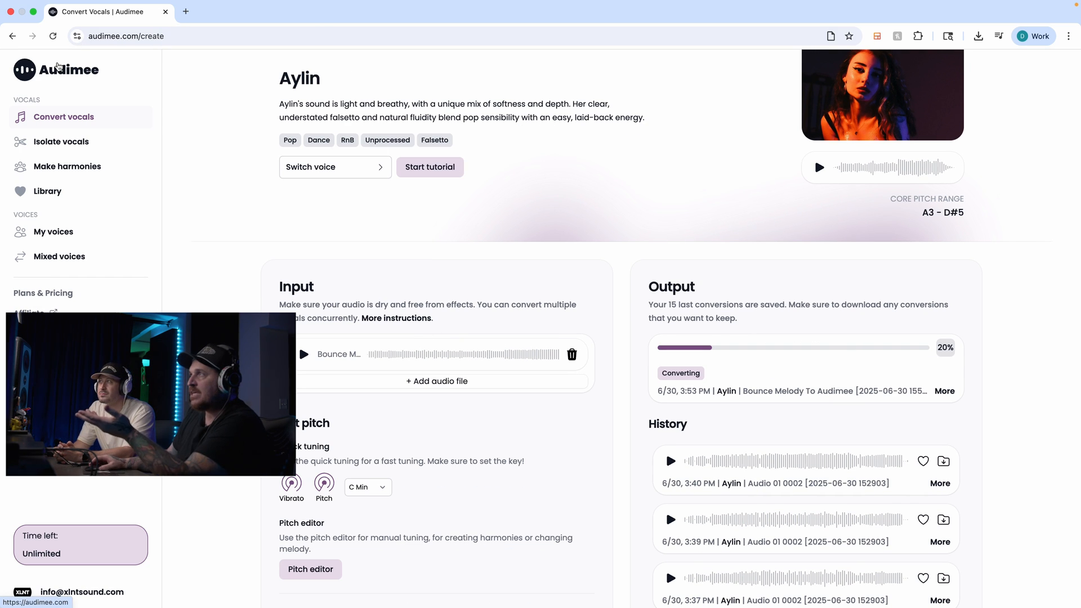
# Open Audimee's pricing page and examine the monthly plans, looking closely at Pro and Ultimate.
pyautogui.click(54, 71)
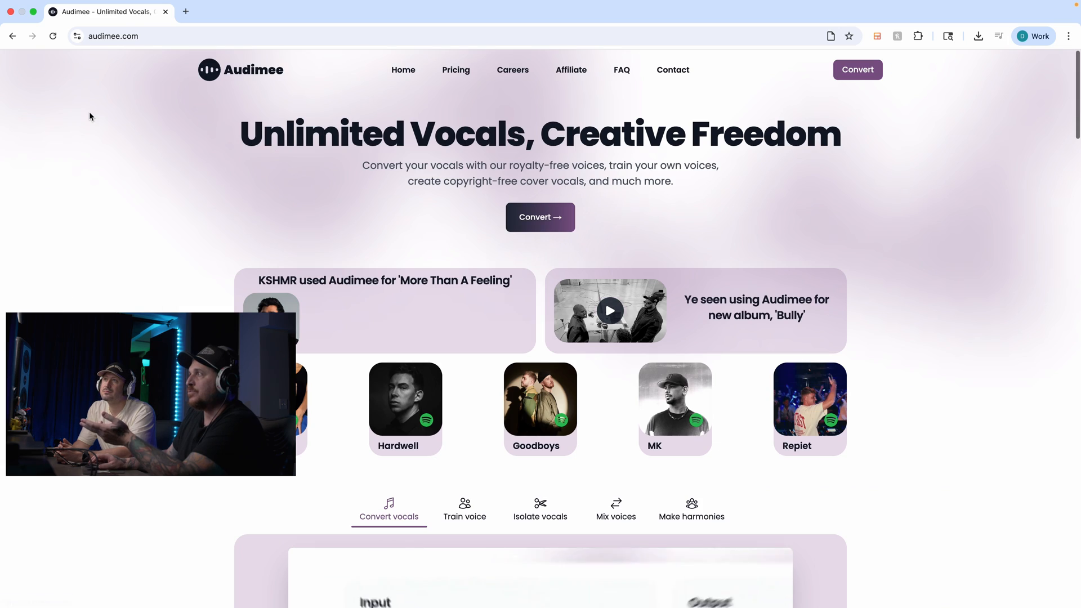
pyautogui.click(456, 70)
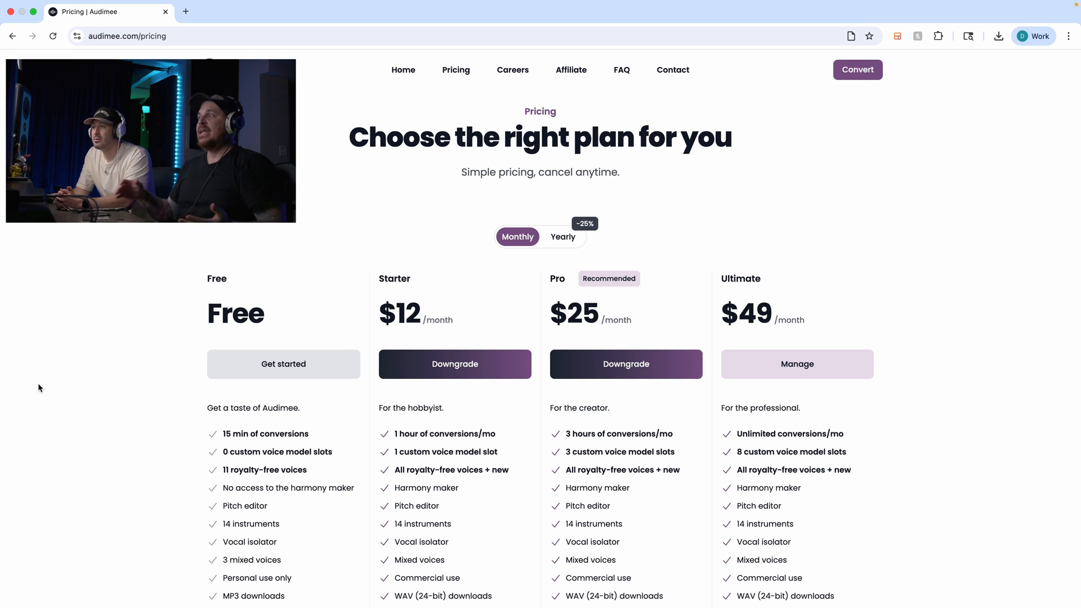
pyautogui.scroll(-3, 222, 427)
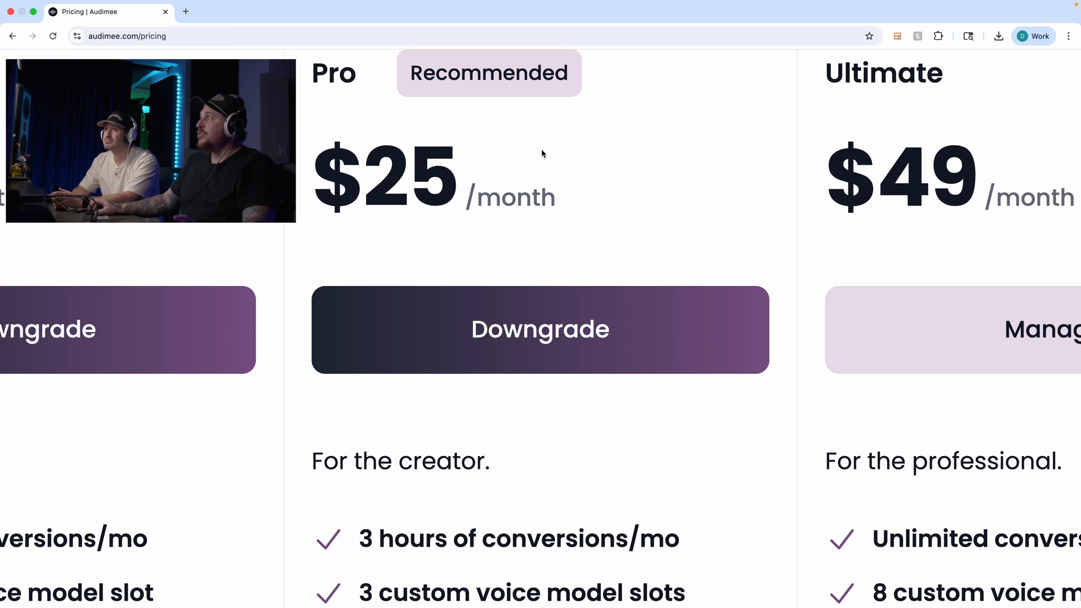
pyautogui.scroll(-1, 541, 150)
pyautogui.click(560, 81)
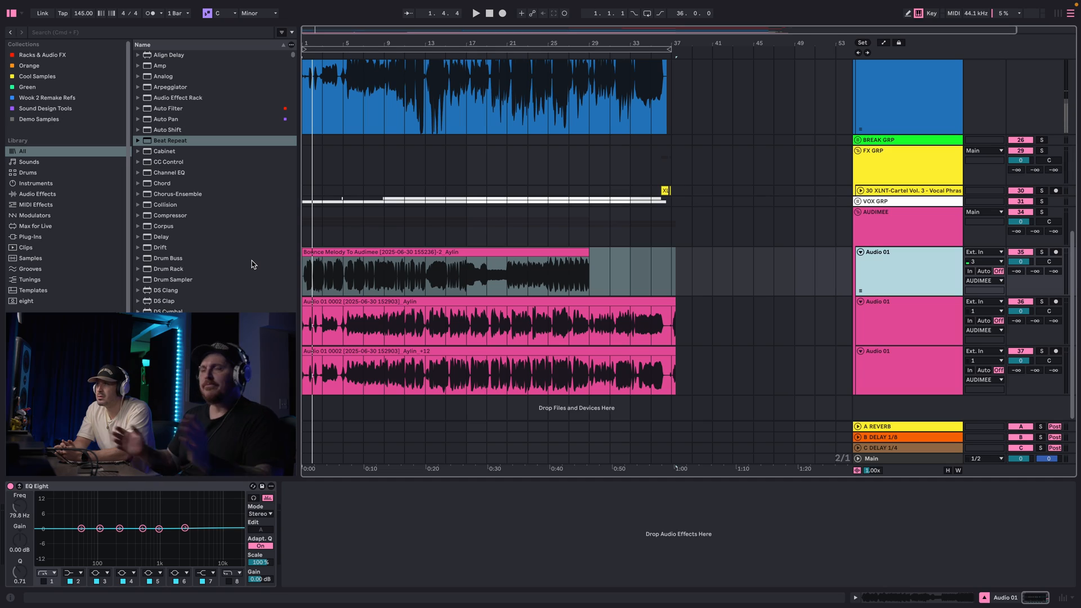
# In Ableton Live's AUDIMEE group, deactivate the first and third Audio 01 tracks and add Auto-Tune Pro to the middle one.
pyautogui.click(506, 328)
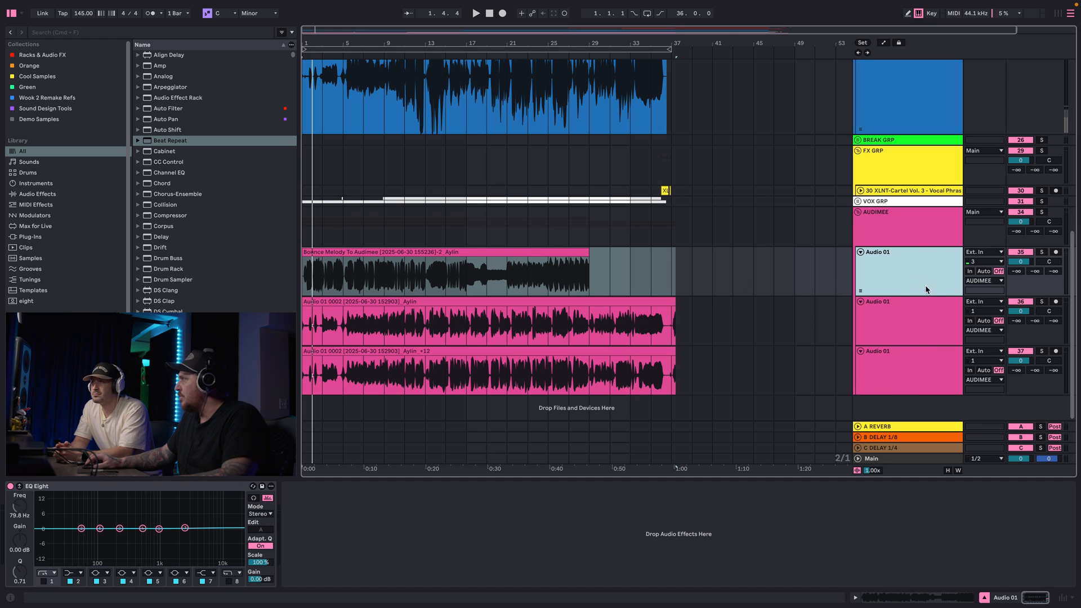
pyautogui.click(1024, 253)
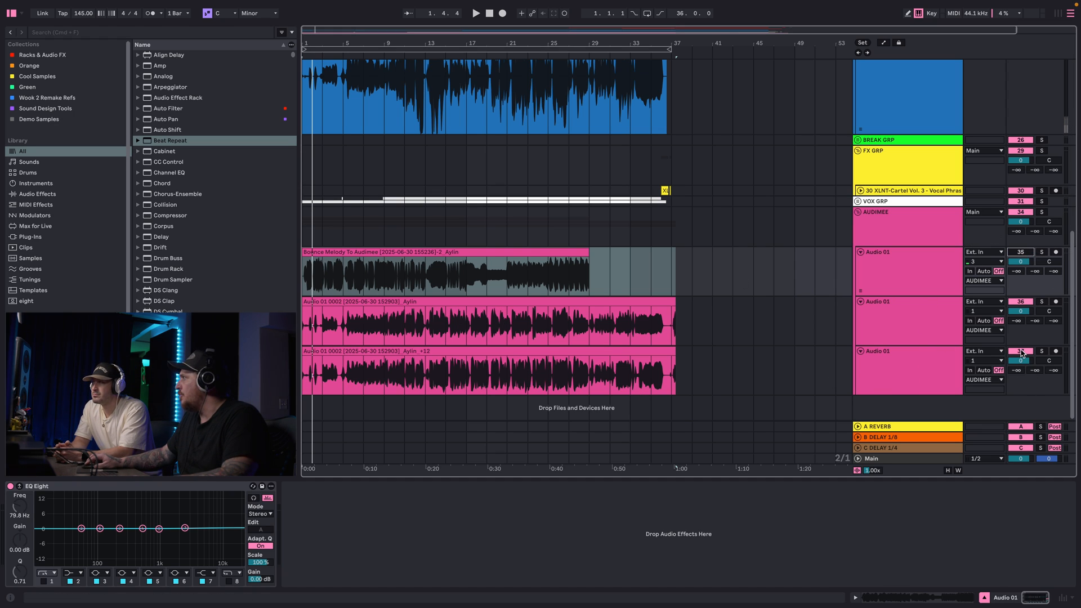
pyautogui.click(1020, 352)
pyautogui.click(59, 34)
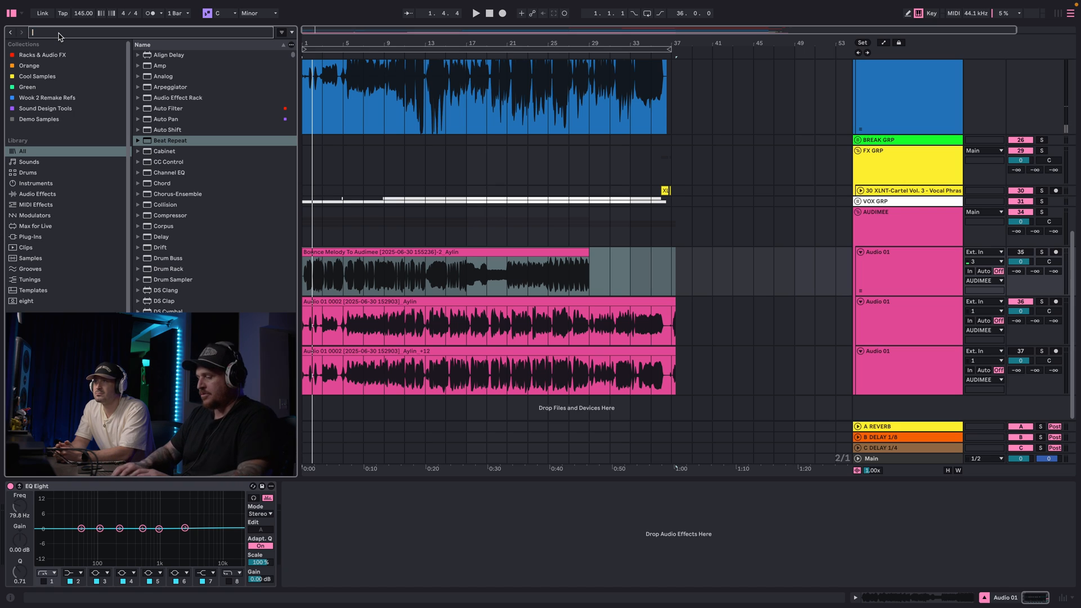
pyautogui.write('auto')
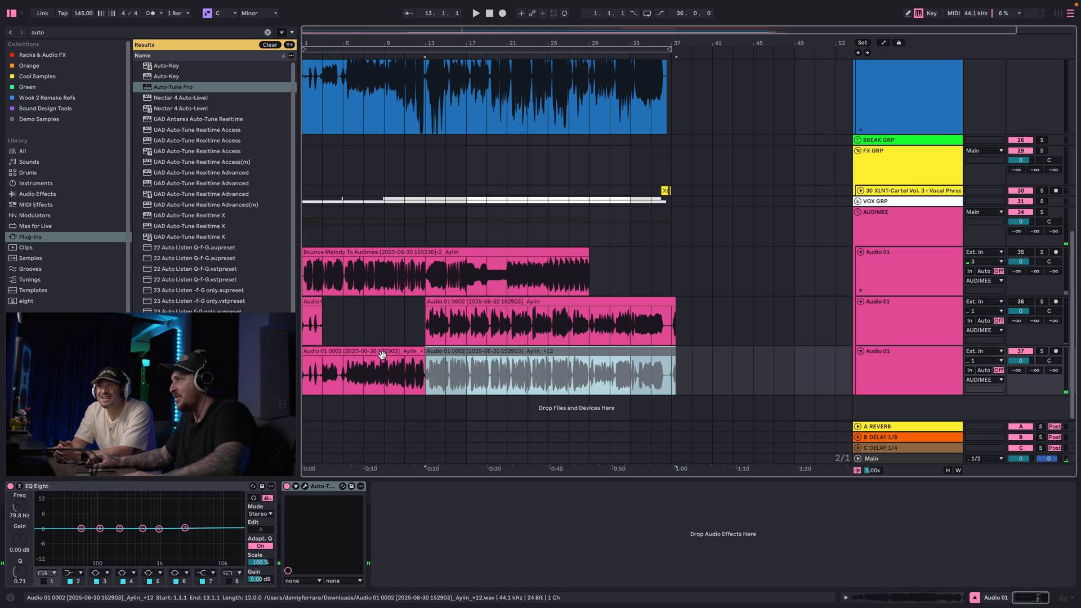
# Move the first 12 bars of the +12 conversion onto the middle Audio 01 track and activate that track.
pyautogui.moveTo(382, 355); pyautogui.dragTo(381, 339)
pyautogui.click(380, 313)
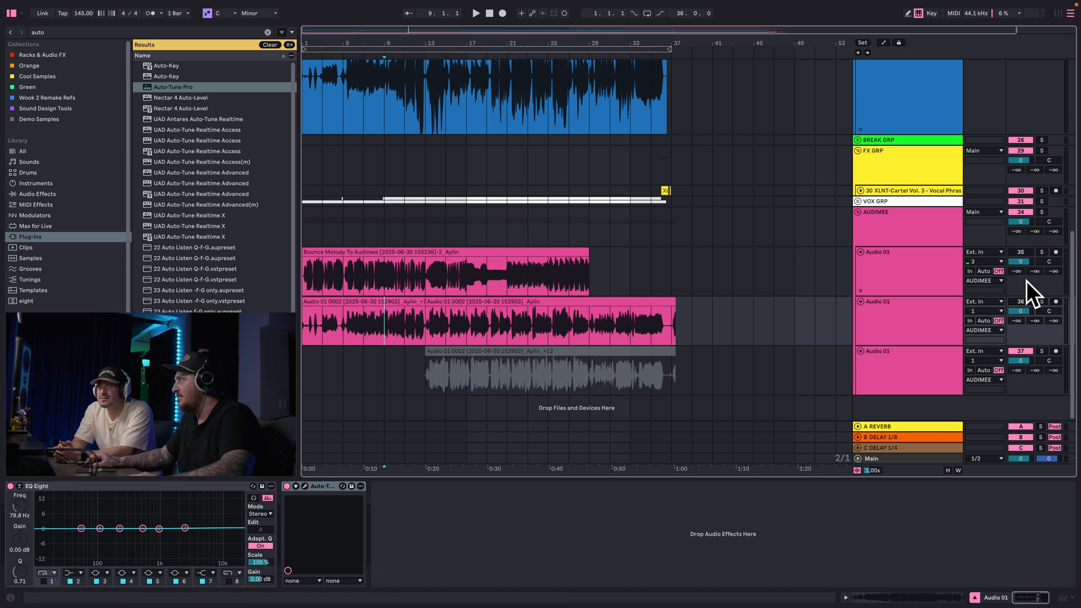
pyautogui.click(1041, 302)
# Find the stock Reverb among the audio effects and add it to the middle Audio 01 track.
pyautogui.hotkey('ctrl', 'f')
pyautogui.write('rever')
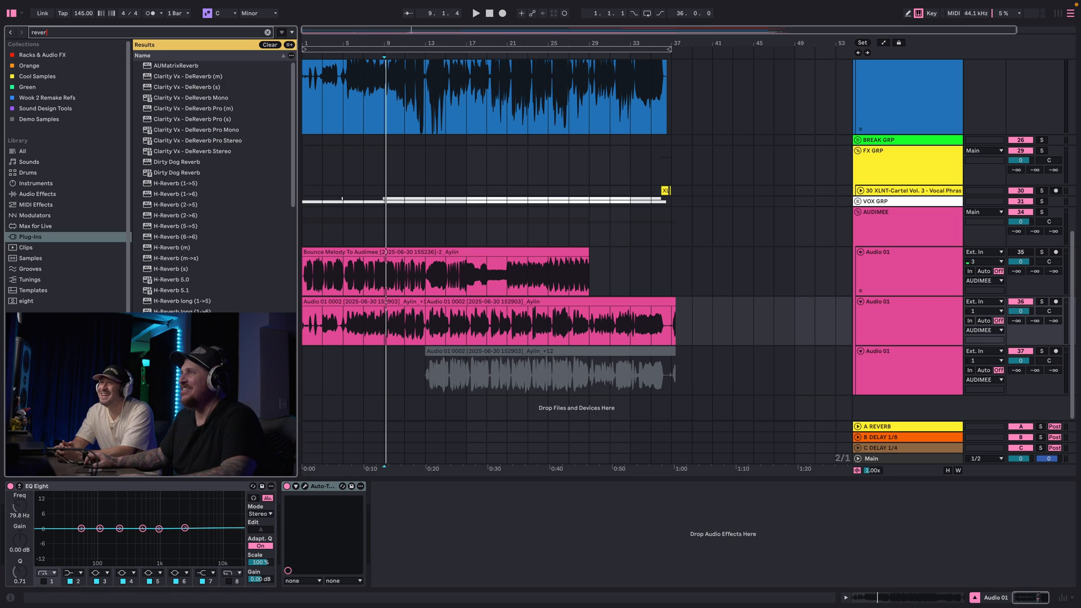
pyautogui.click(36, 195)
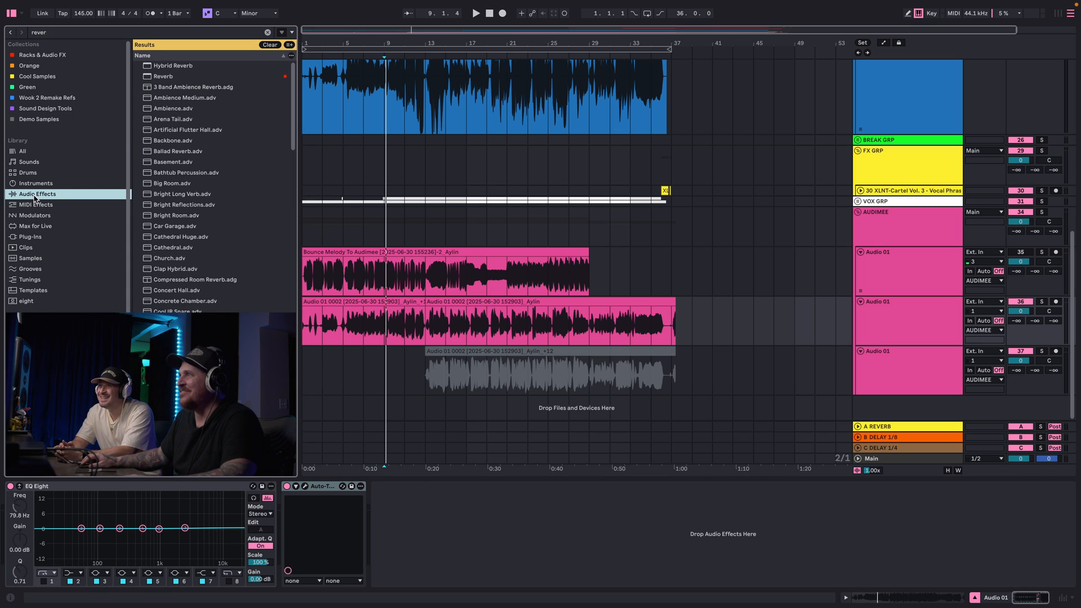
pyautogui.doubleClick(162, 76)
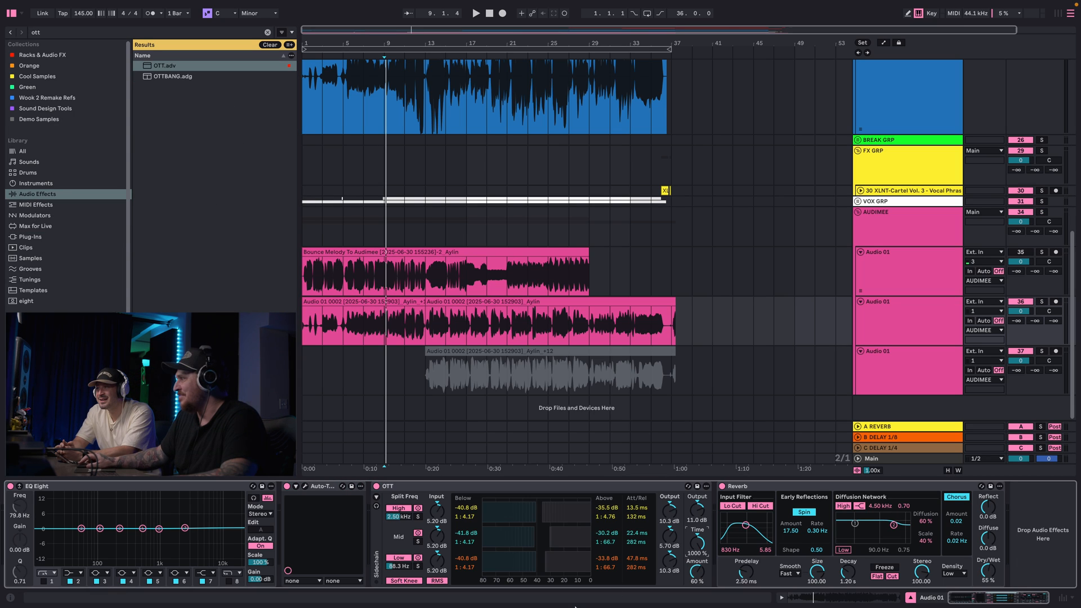
# Find EQ Eight and add it between OTT and Reverb on the middle Audio 01 track.
pyautogui.click(53, 33)
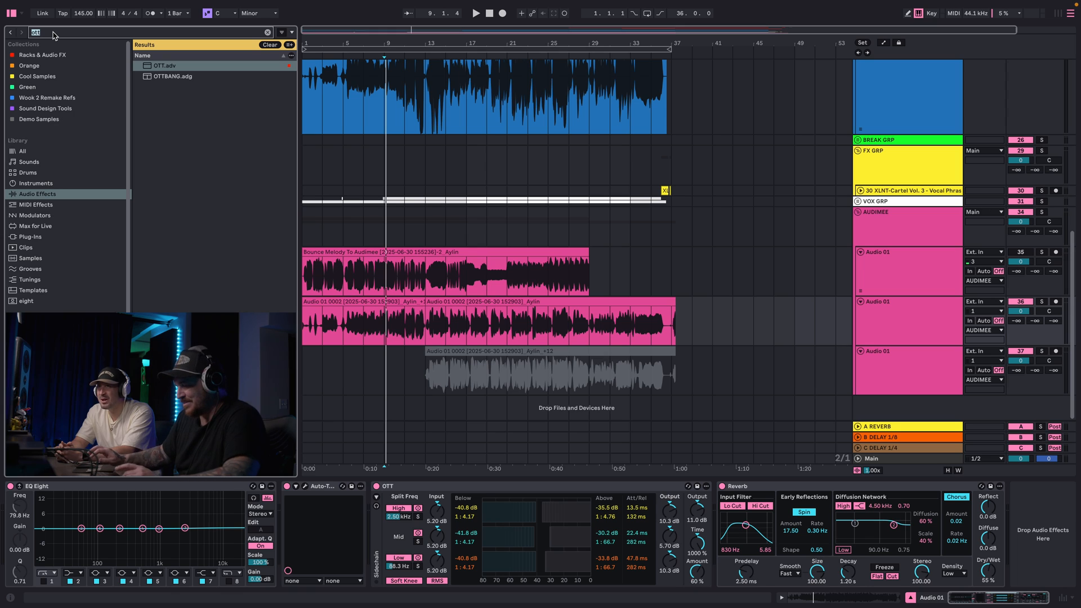
pyautogui.write('eq')
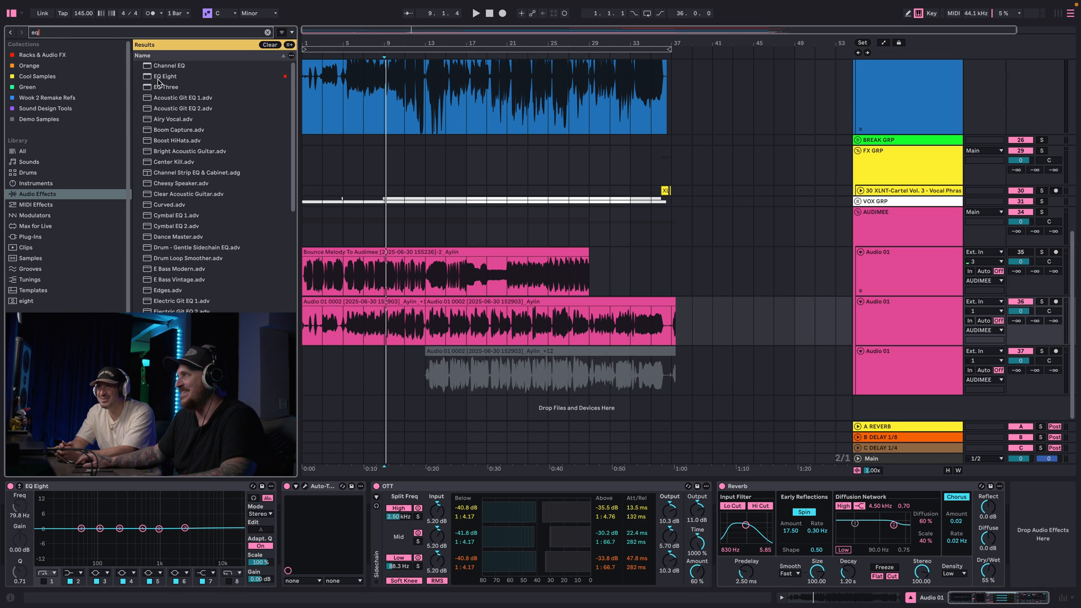
pyautogui.click(158, 78)
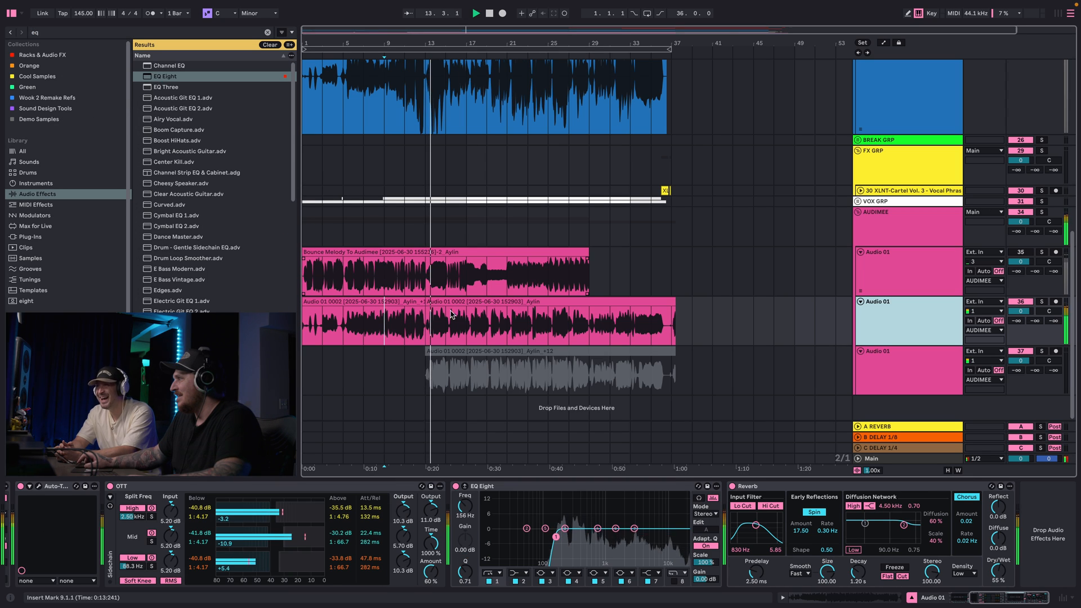
# Solo the middle Audio 01 track in the AUDIMEE group and play its vocal from bar 13.
pyautogui.click(439, 301)
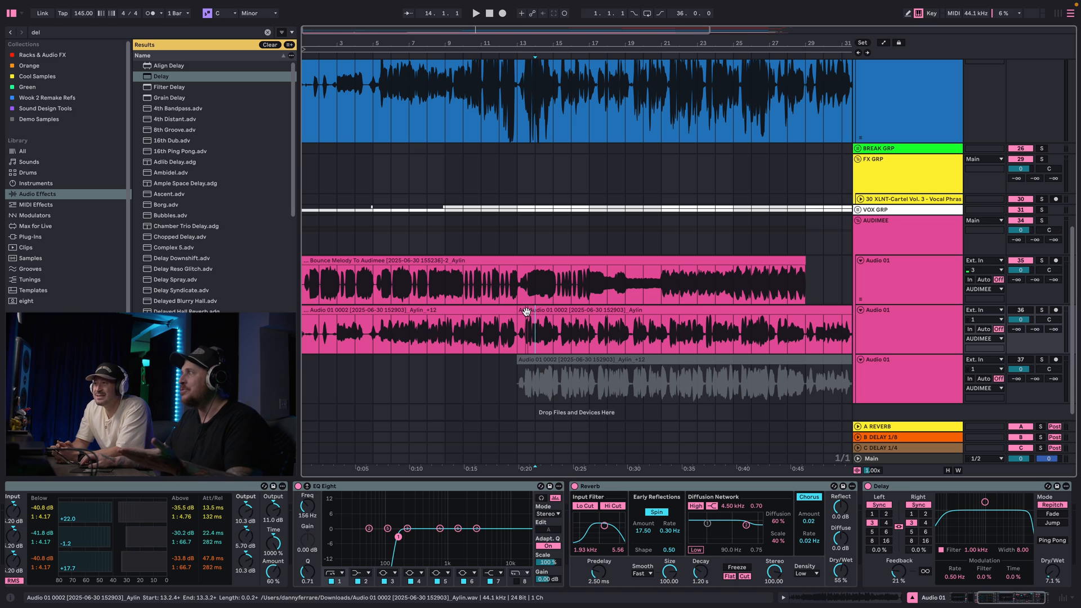
pyautogui.click(527, 329)
pyautogui.click(1041, 310)
pyautogui.press('space')
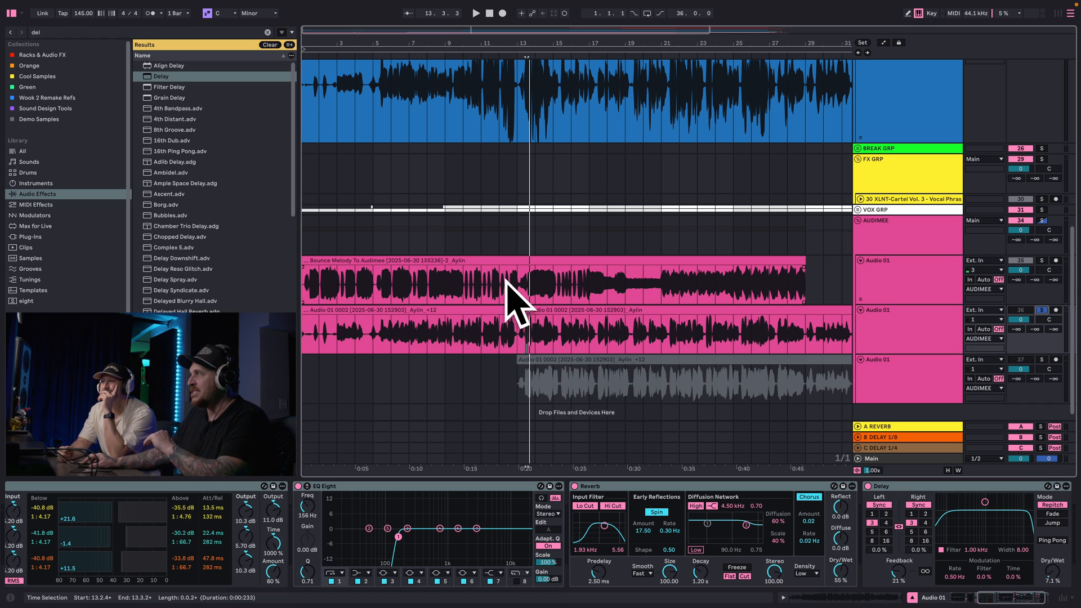
# Bounce the one-bar vocal clip starting in bar 22 and upload it to Audimee's Make harmonies page.
pyautogui.hscroll(5, 603, 323)
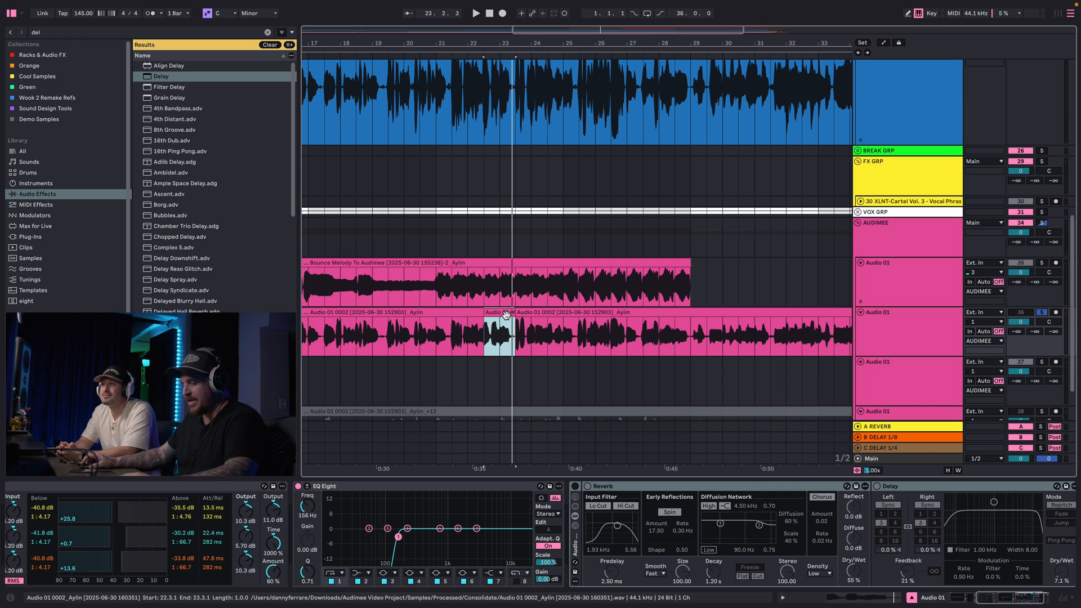
pyautogui.press('super+b')
pyautogui.hotkey('ctrl', 'Right')
pyautogui.moveTo(490, 363); pyautogui.dragTo(463, 360)
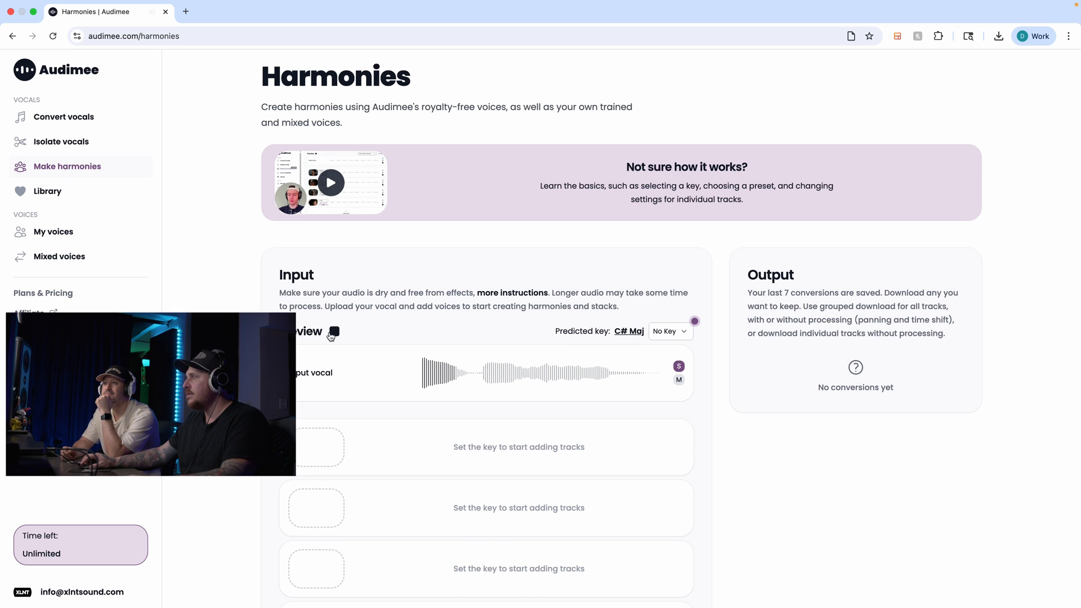
# Apply the Female Hyperpop Stack preset in C Min, setting its first four voices to + Third, + Fourth, Melody one octave up and + Sixth.
pyautogui.click(617, 204)
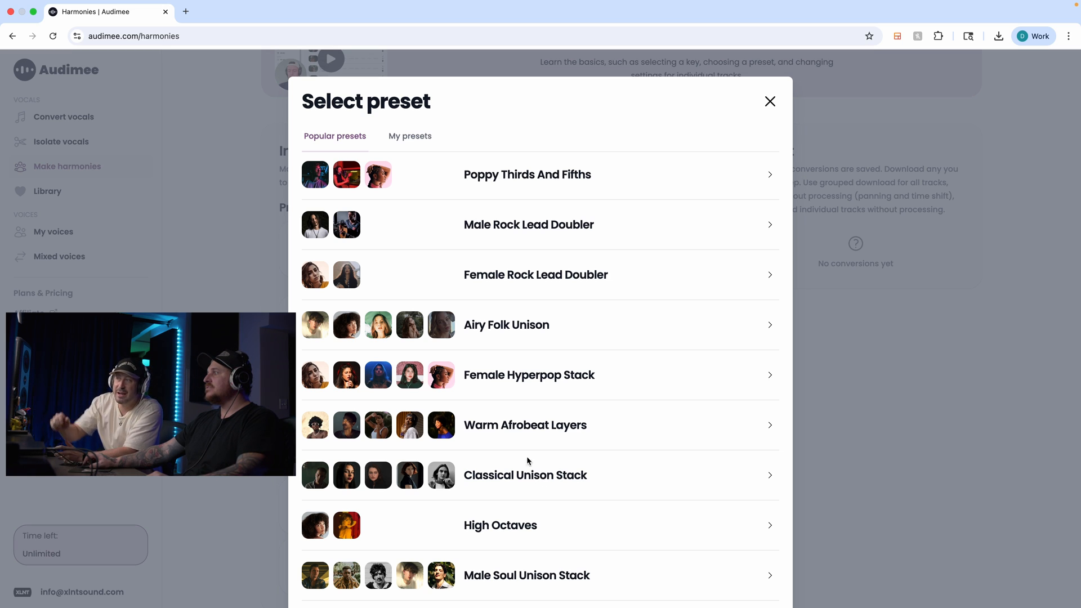
pyautogui.click(532, 377)
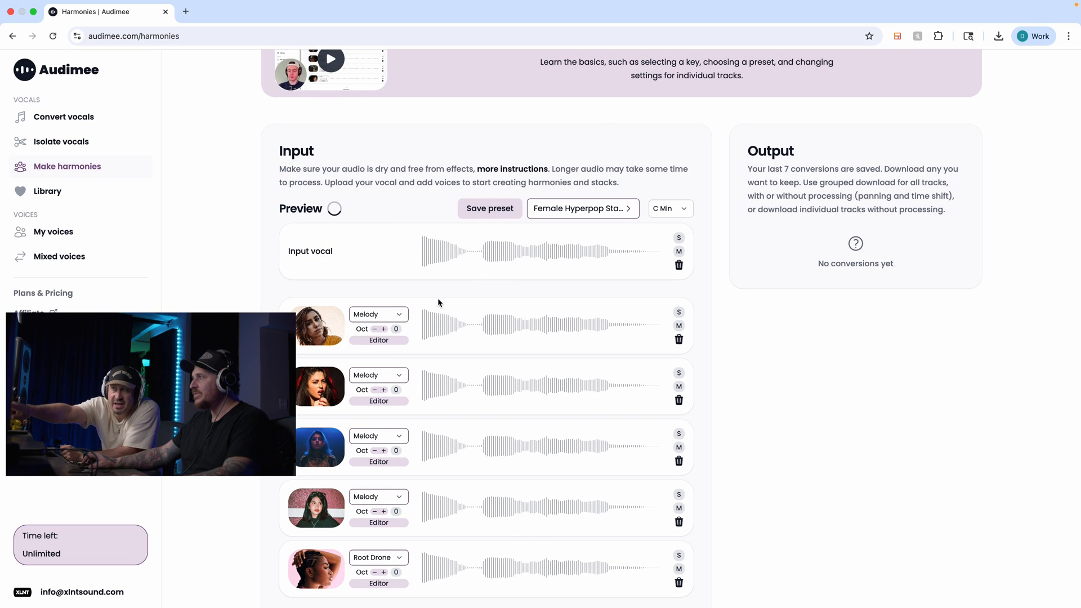
pyautogui.scroll(-3, 397, 411)
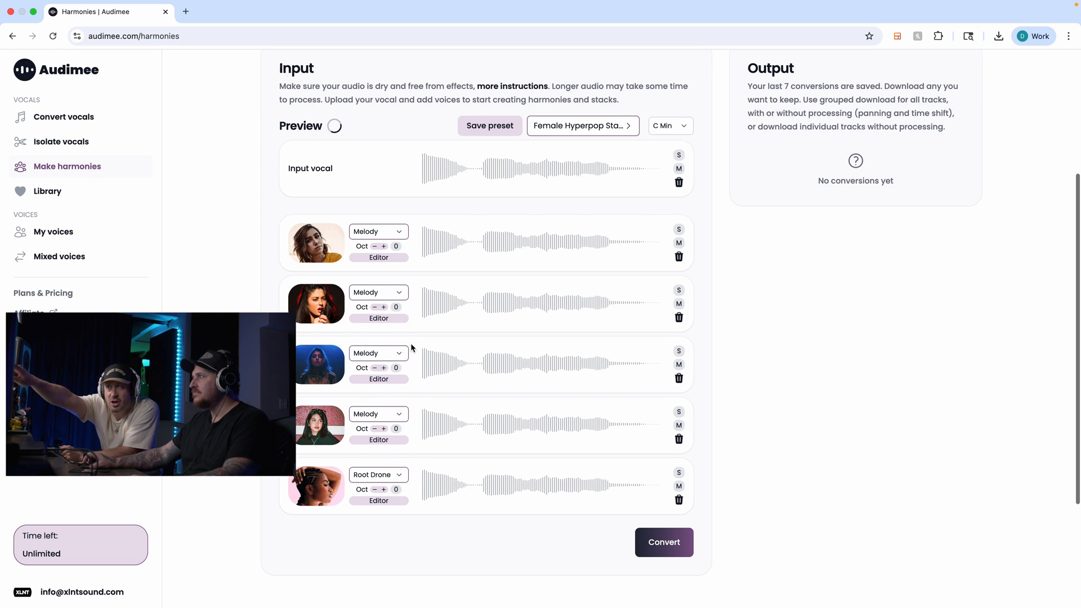
pyautogui.click(384, 226)
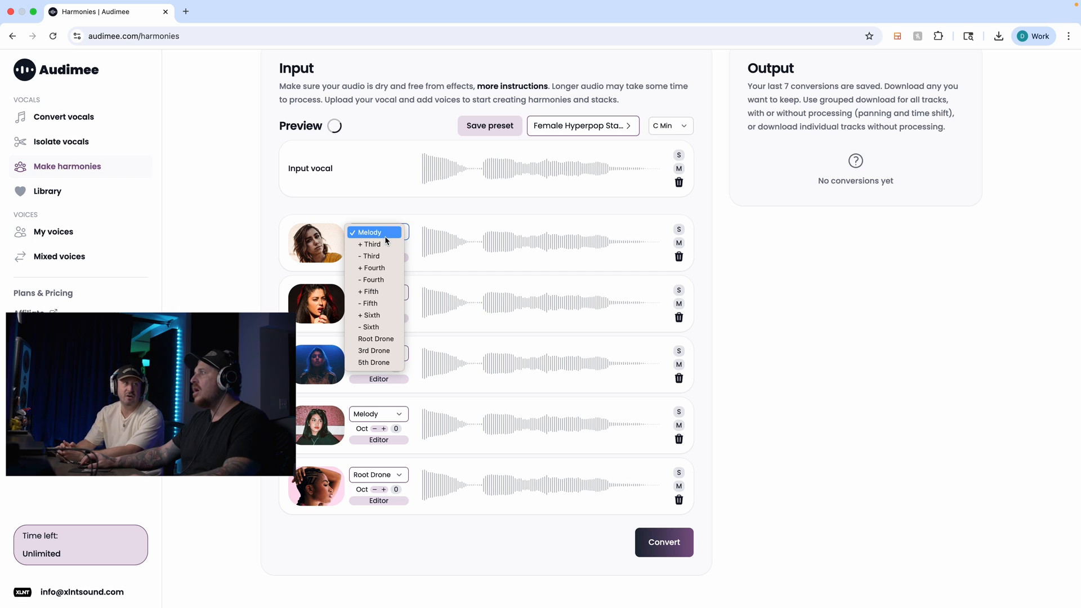
pyautogui.click(386, 244)
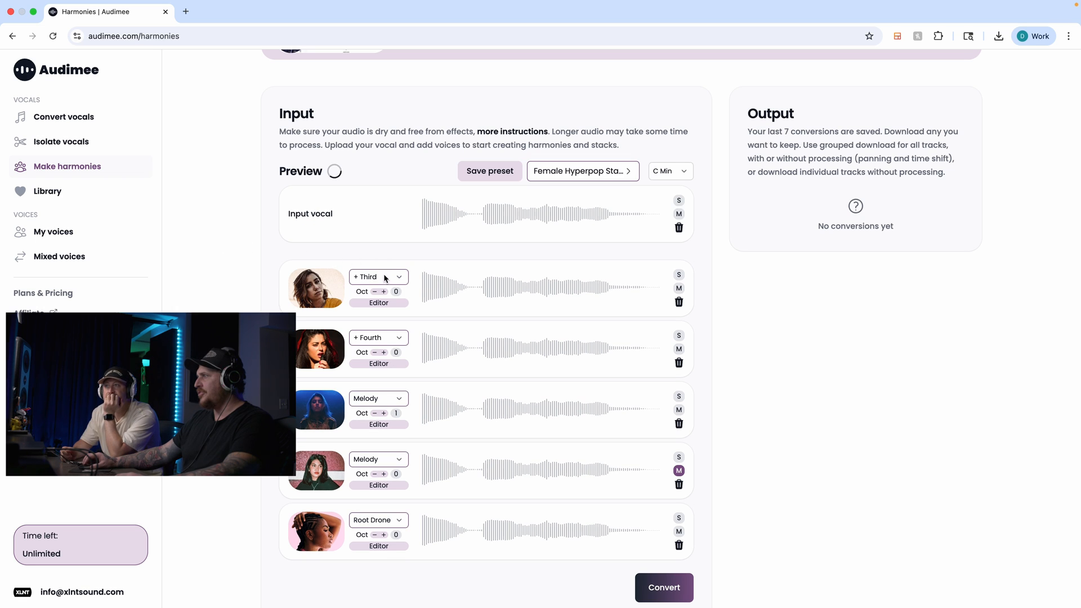
pyautogui.click(398, 462)
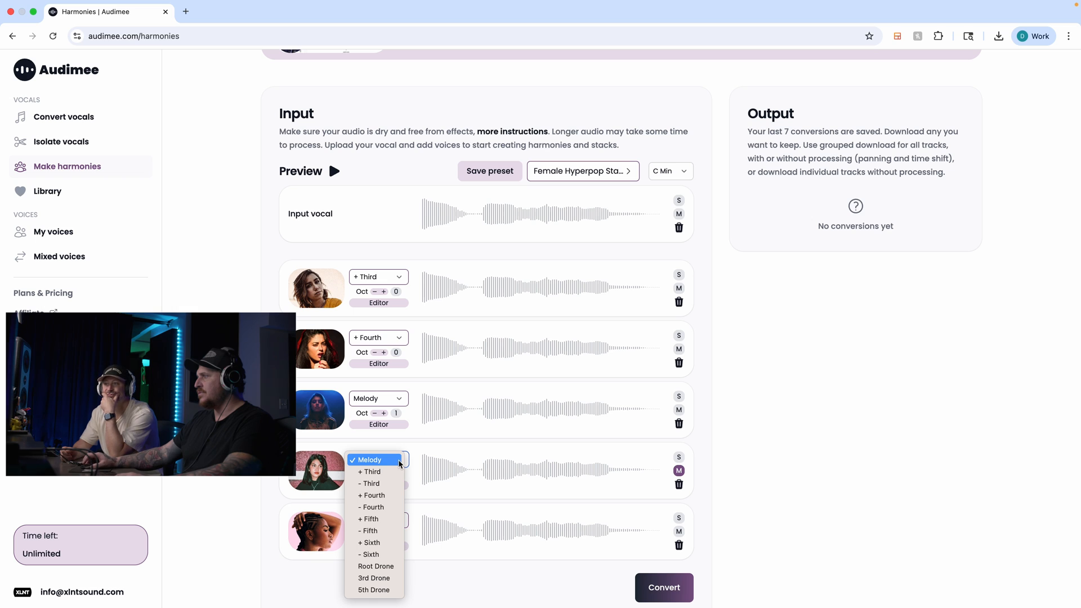
pyautogui.click(380, 543)
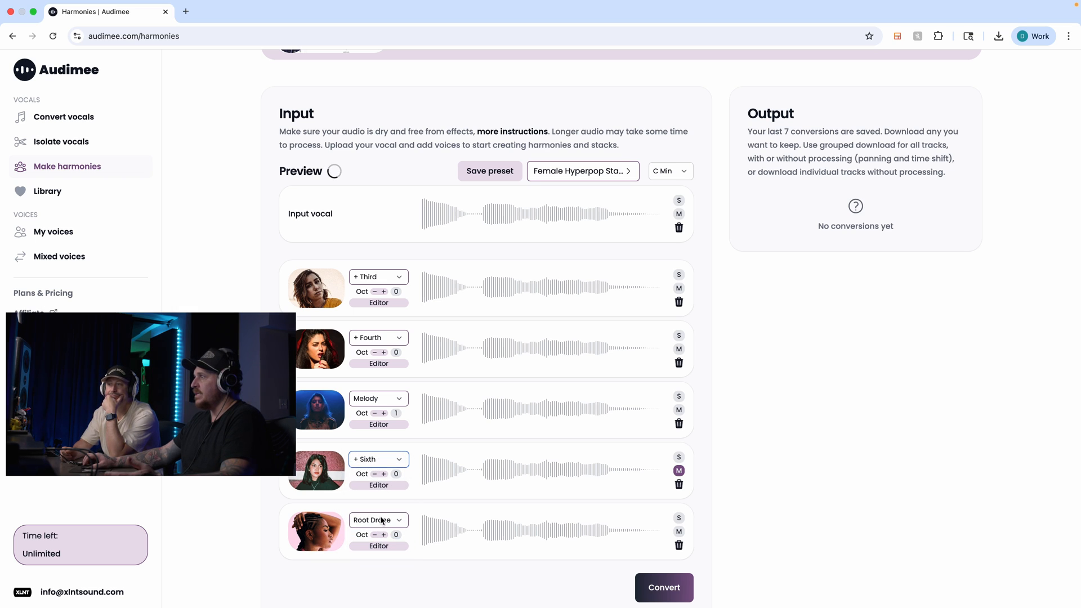
# Preview the harmony stack and convert it.
pyautogui.scroll(-1, 788, 411)
pyautogui.click(334, 147)
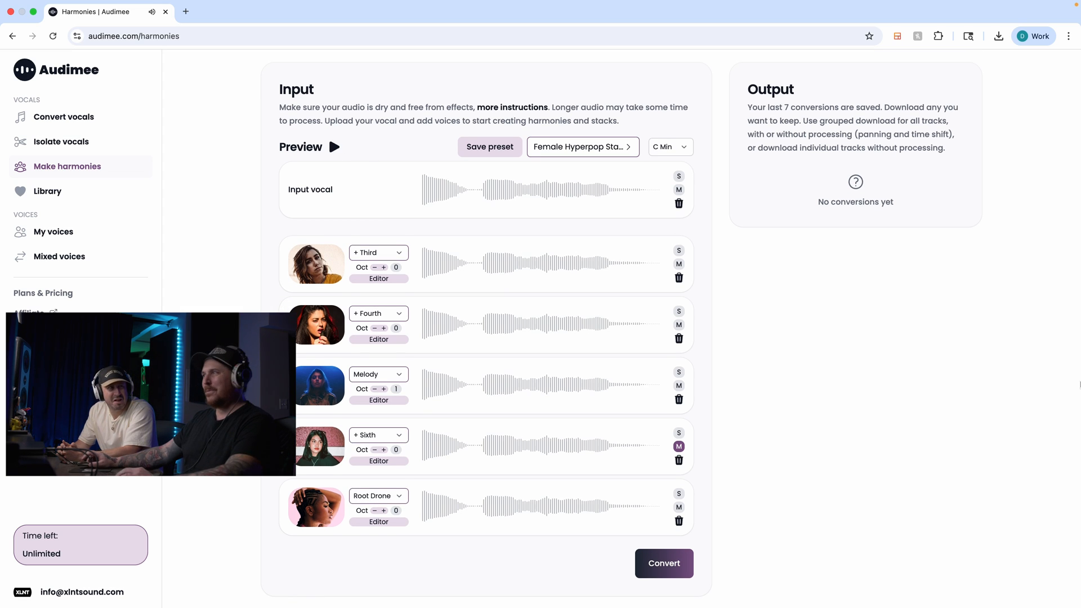
pyautogui.click(684, 567)
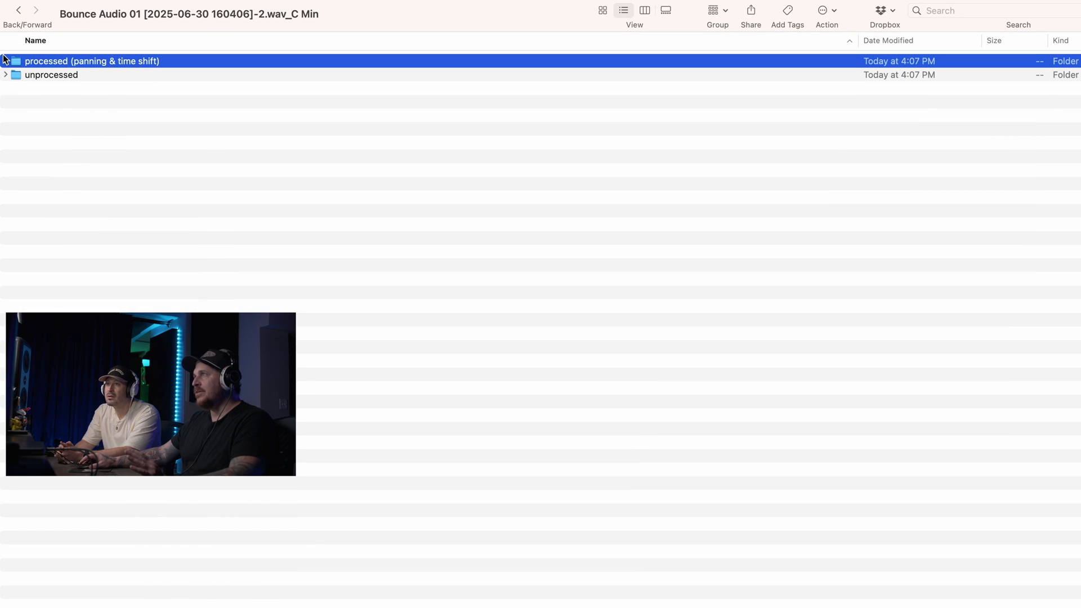
# In Finder, expand the processed (panning & time shift) folder of the downloaded harmonies and preview the Root Drone and + Third files.
pyautogui.click(5, 62)
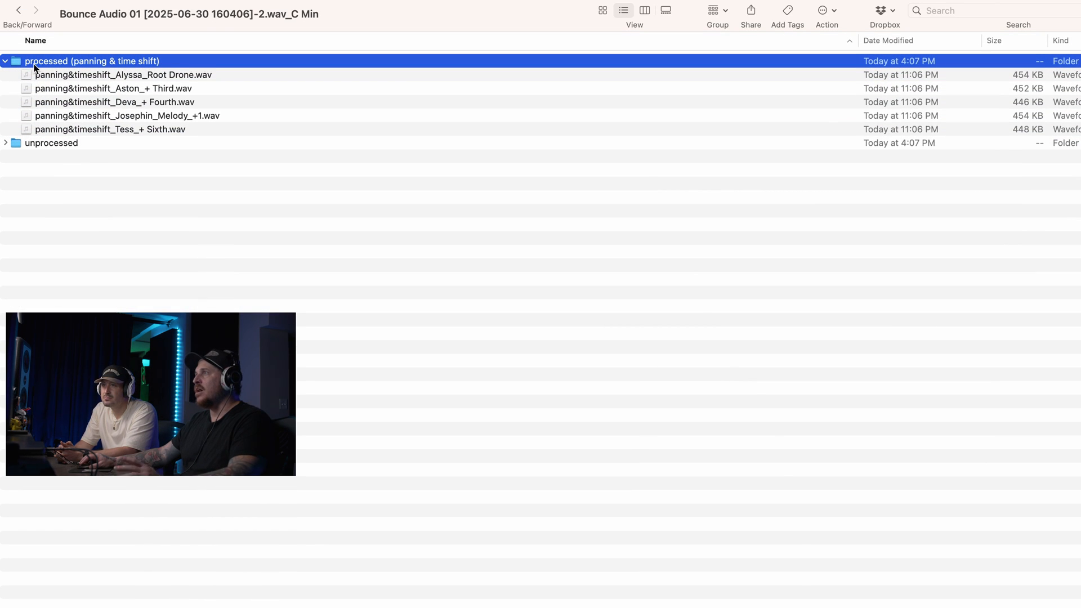
pyautogui.click(49, 76)
pyautogui.press('space')
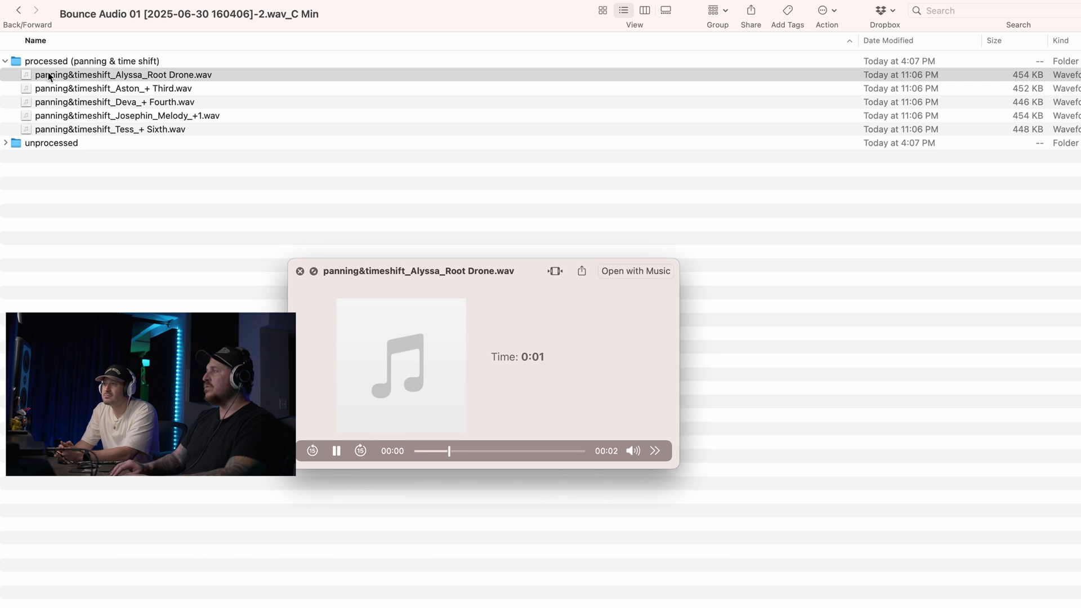
pyautogui.press('Down')
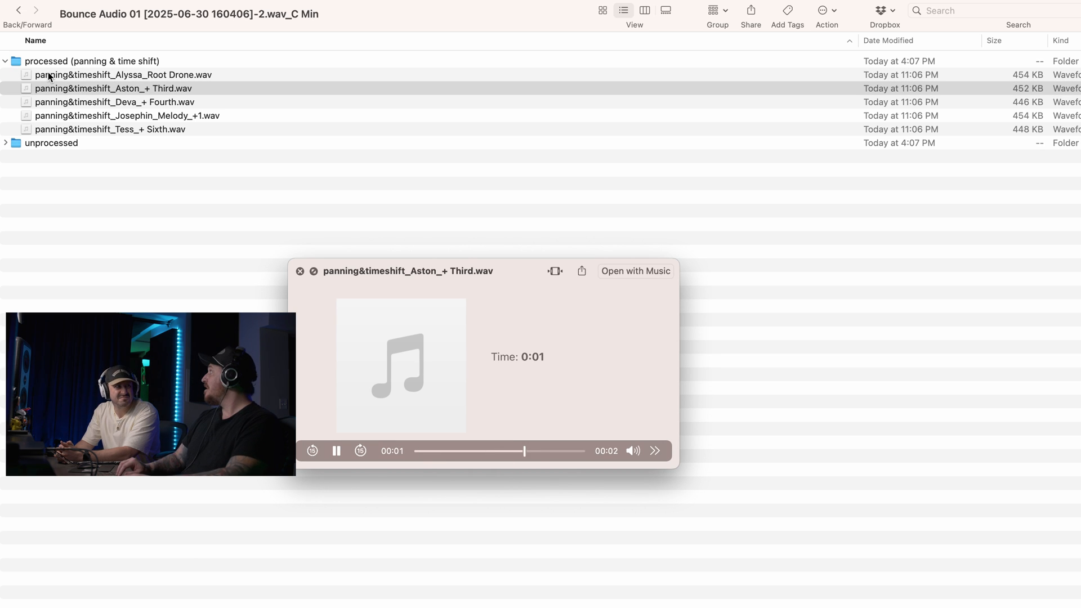
# Place the five processed harmony files in Ableton Live on new tracks beneath the bounced vocal from bar 22.3.1 and play the stack.
pyautogui.press('Down')
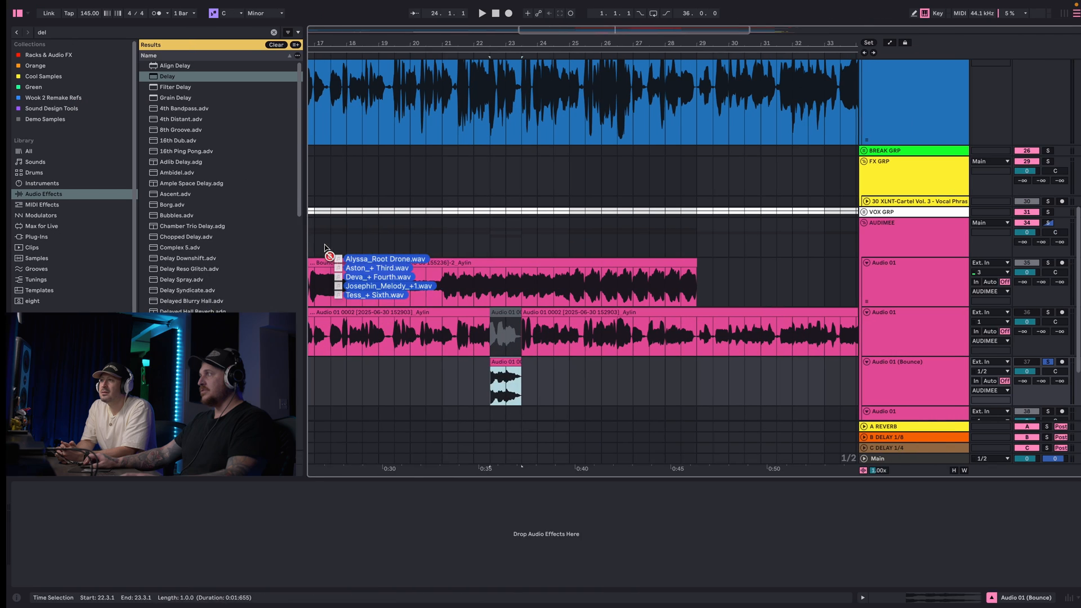
pyautogui.moveTo(326, 241); pyautogui.dragTo(487, 376)
pyautogui.press('space')
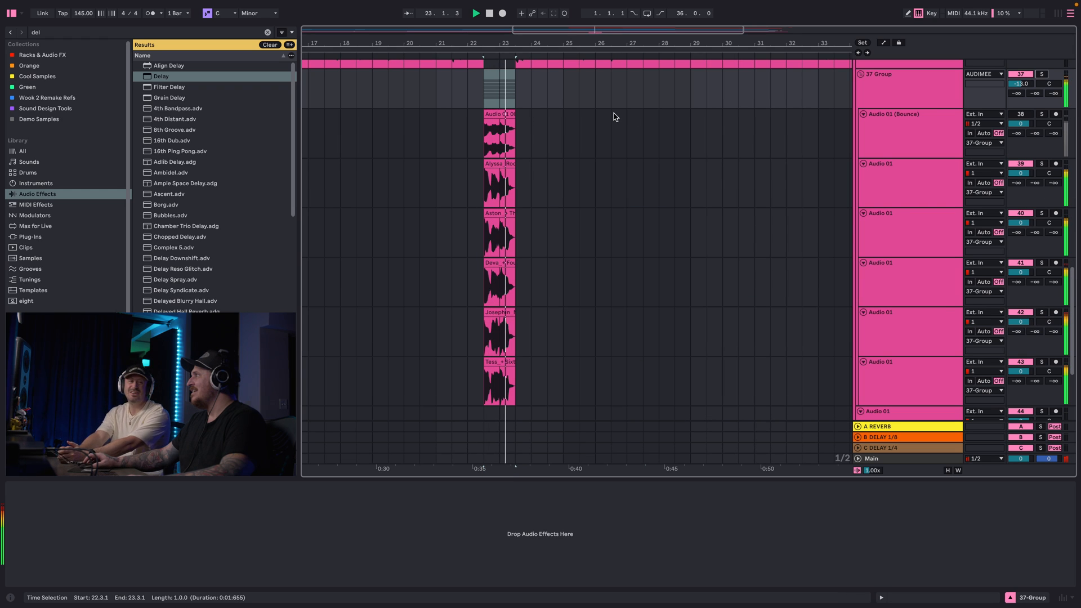
pyautogui.press('space')
pyautogui.scroll(2, 888, 203)
pyautogui.press('space')
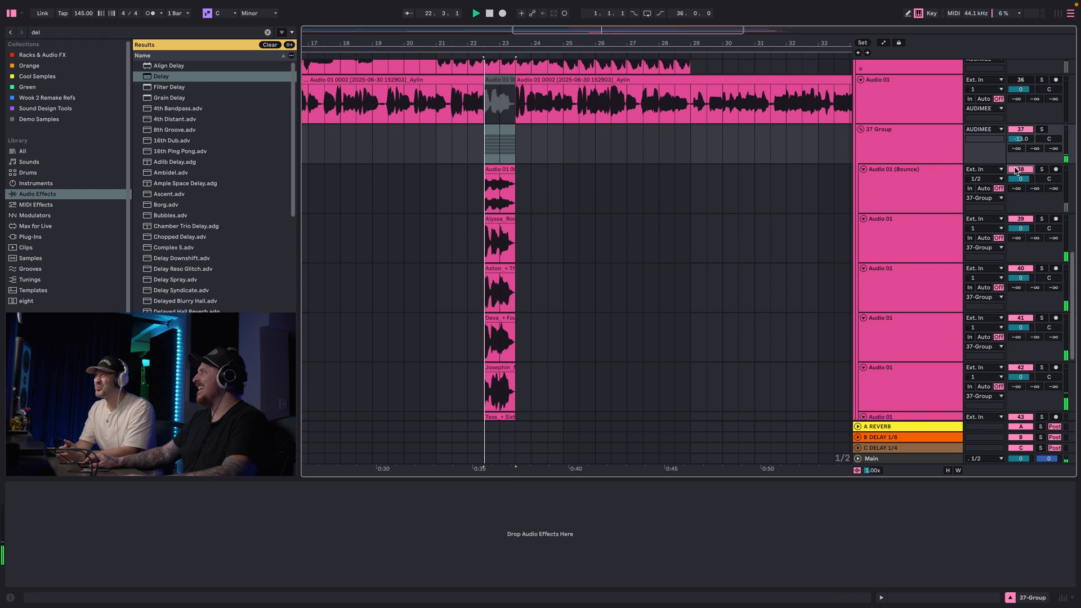
pyautogui.click(889, 183)
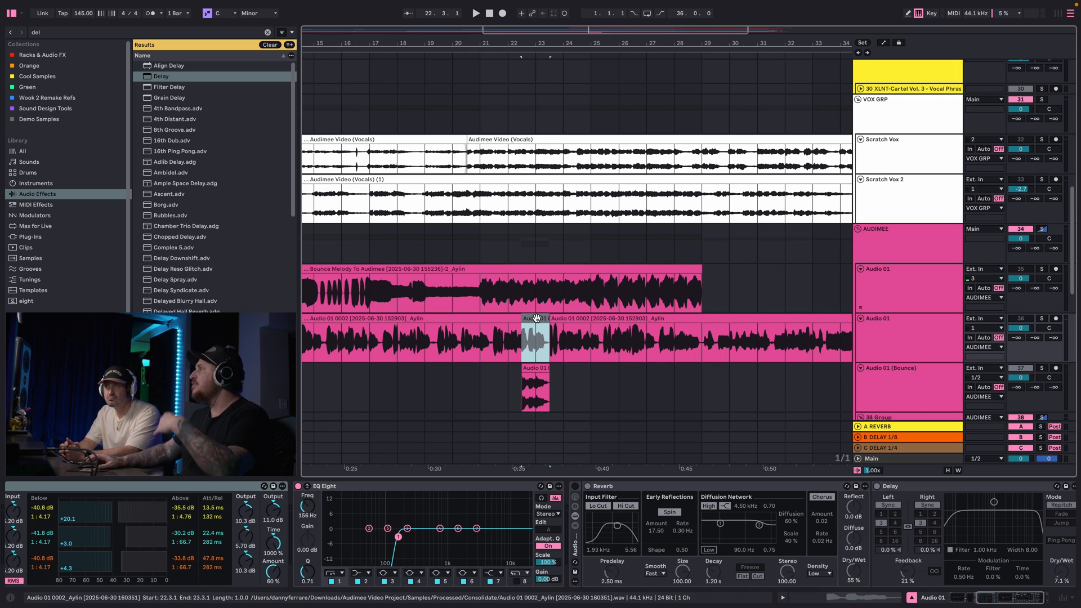
# Examine the effects chain on the Audimee melody track, selecting its OTT and EQ Eight devices.
pyautogui.moveTo(504, 39); pyautogui.dragTo(503, 29)
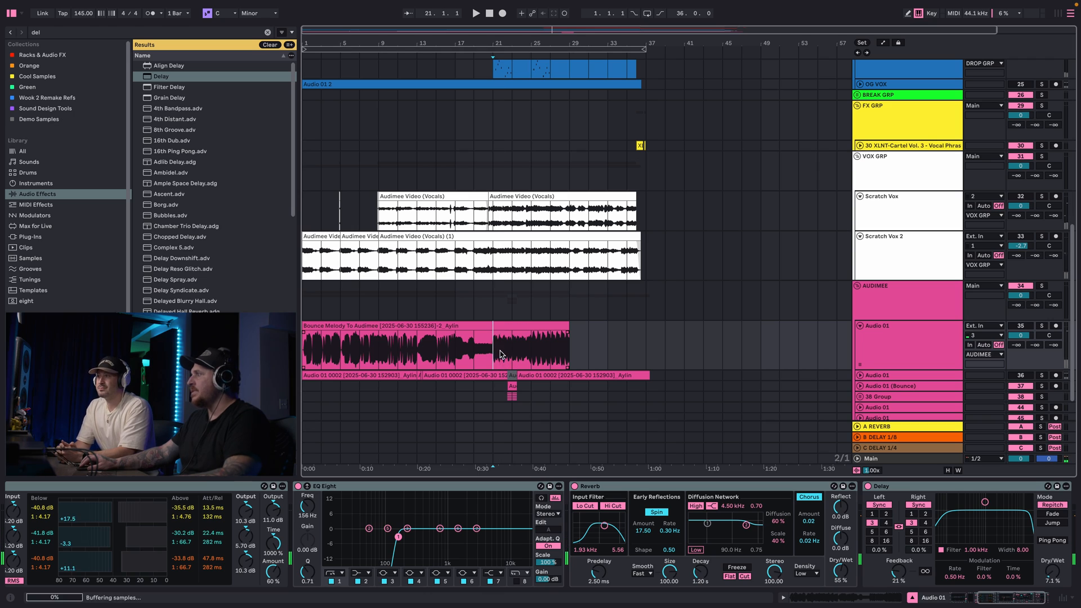
pyautogui.click(898, 357)
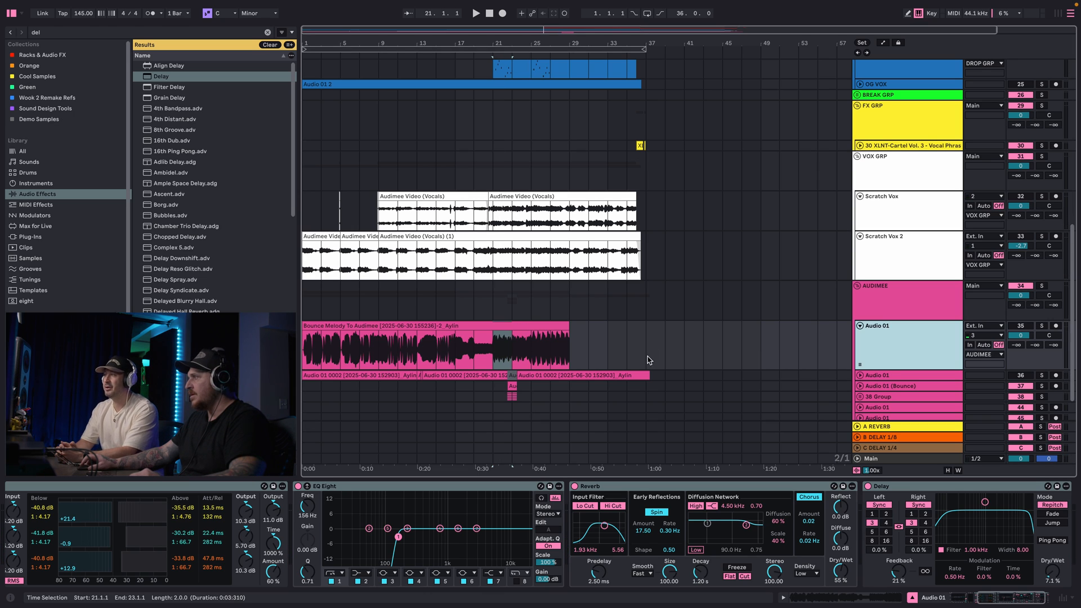
pyautogui.click(194, 488)
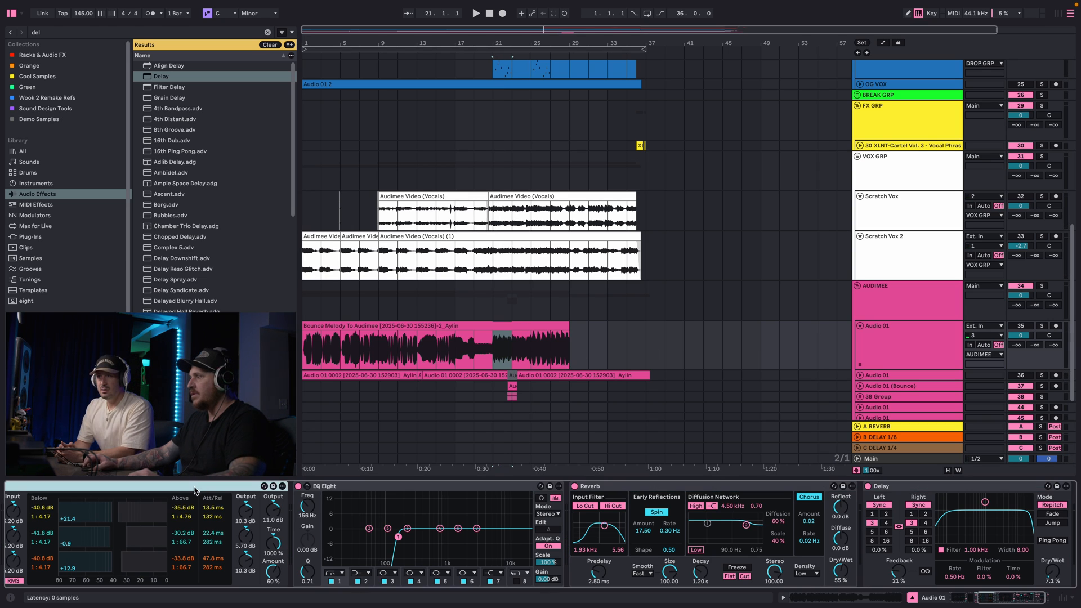
pyautogui.click(391, 491)
# Select the bounced clip on the Melody To Audimee (Bounce) track and play the arrangement from bar 1.
pyautogui.scroll(10, 304, 221)
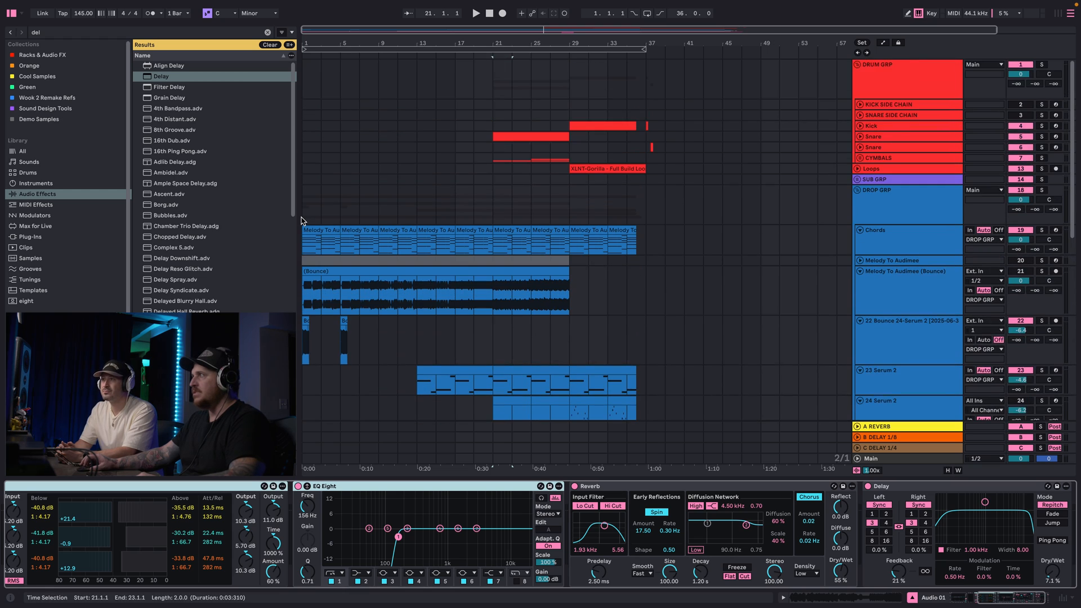
pyautogui.scroll(-3, 308, 196)
pyautogui.click(314, 147)
pyautogui.press('z')
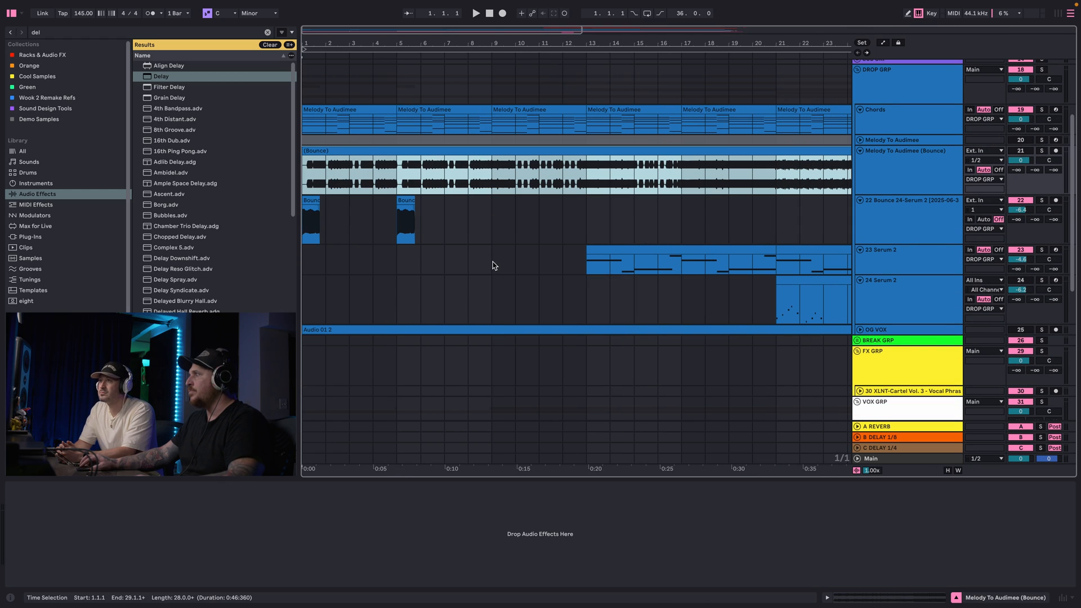
pyautogui.press('space')
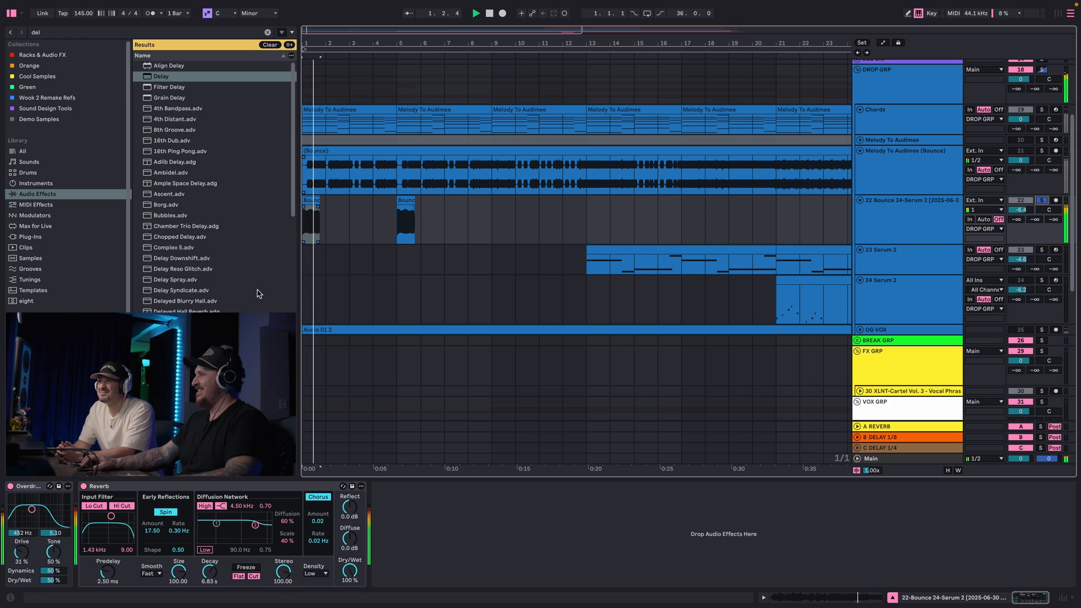
# Try extending the first Bounce 24-Serum 2 clip to bar 4.1.1 with Overdrive and Reverb bypassed, play it, and undo the edit.
pyautogui.click(30, 492)
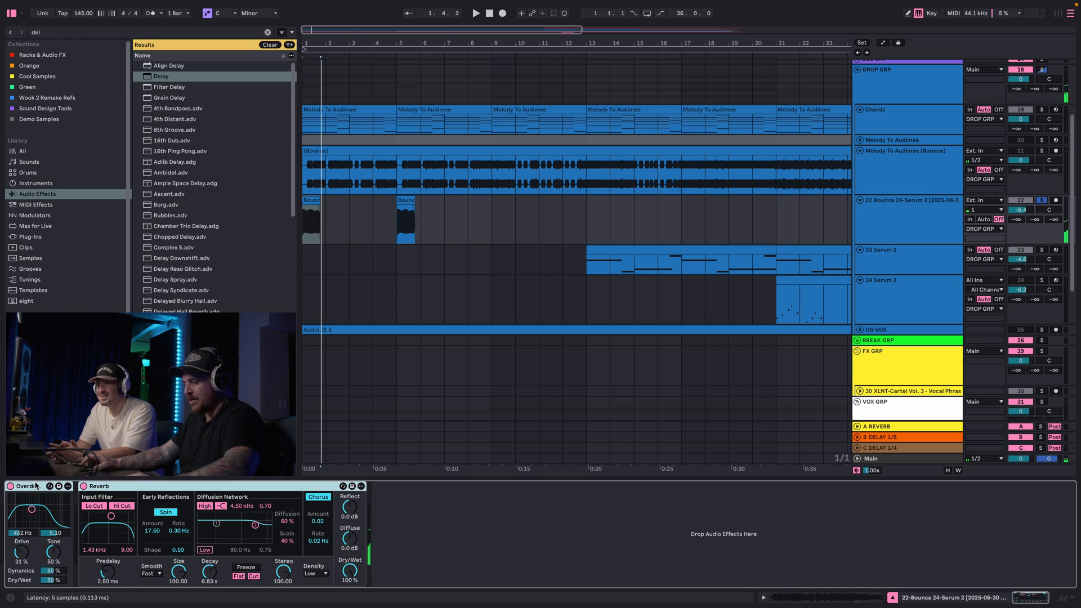
pyautogui.moveTo(304, 223); pyautogui.dragTo(368, 200)
pyautogui.press('space')
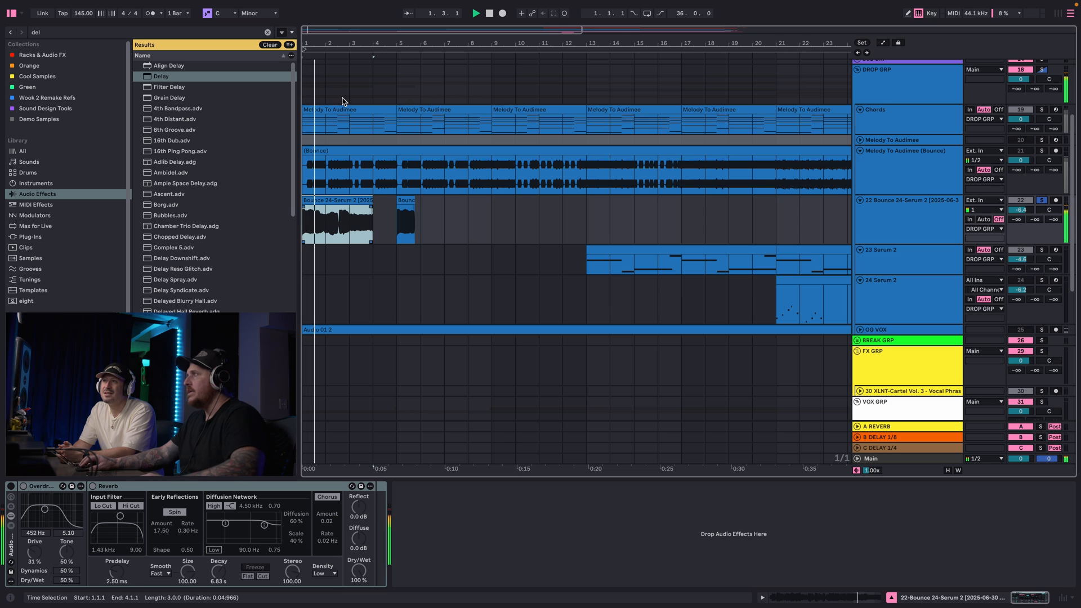
pyautogui.moveTo(327, 46); pyautogui.dragTo(432, 197)
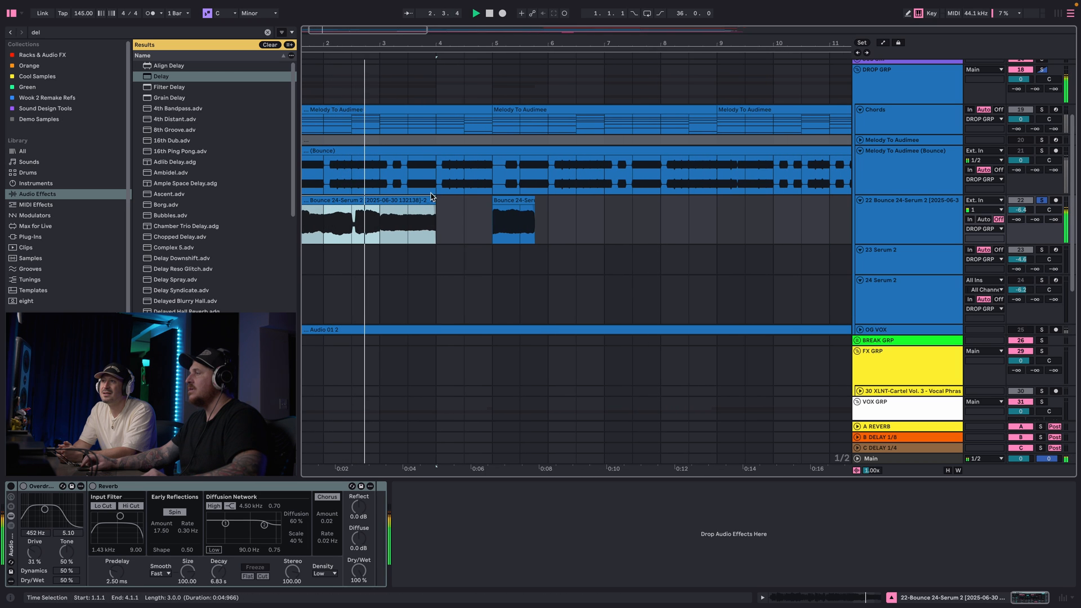
pyautogui.press('Delete')
pyautogui.hotkey('ctrl', 'z')
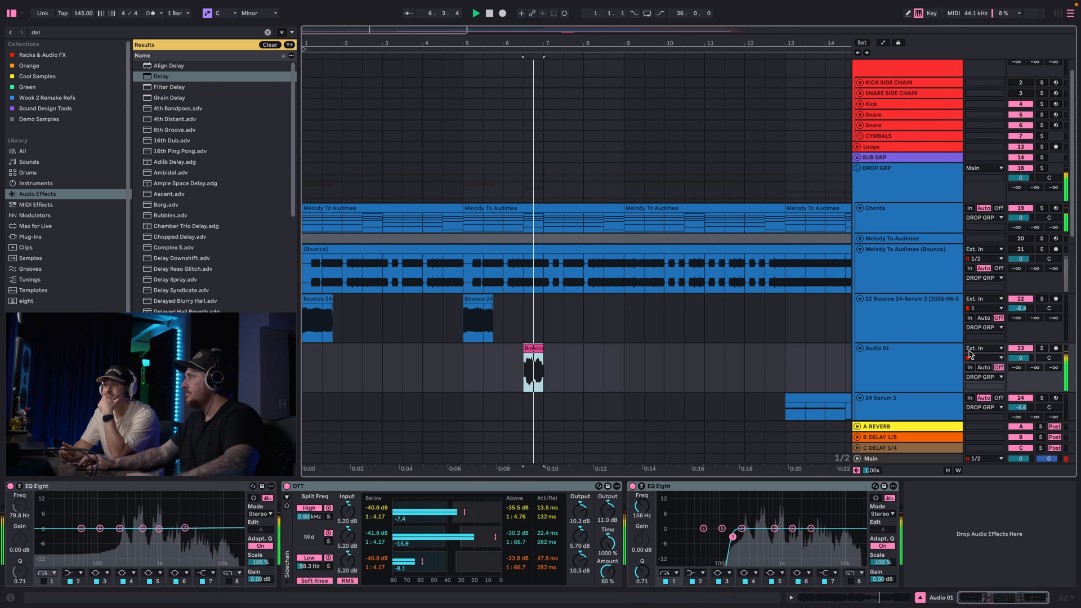
# Search the audio effects for AUT, add Auto Pan to the Audio 01 track at a 1/16 rate, and play the chopped clip.
pyautogui.hscroll(3, 490, 270)
pyautogui.click(55, 35)
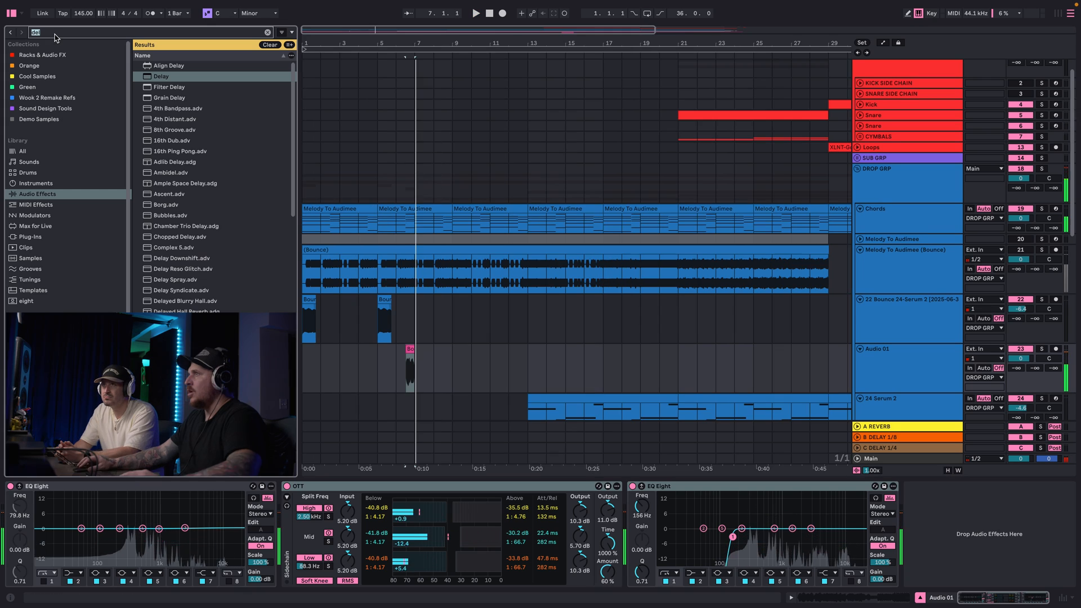
pyautogui.write('AUT')
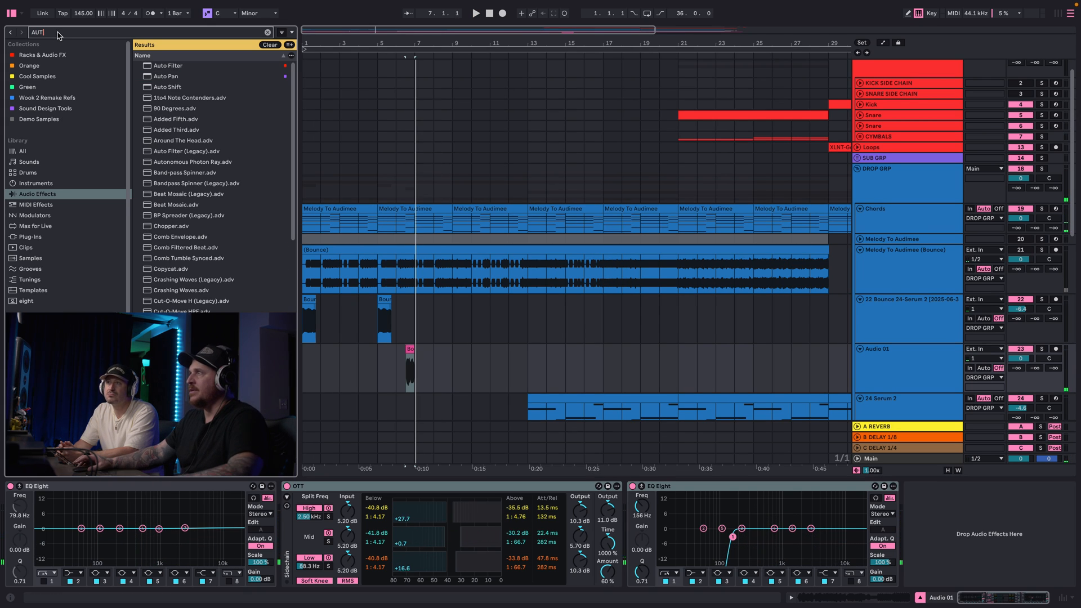
pyautogui.moveTo(154, 78); pyautogui.dragTo(386, 275)
pyautogui.moveTo(423, 383); pyautogui.dragTo(423, 384)
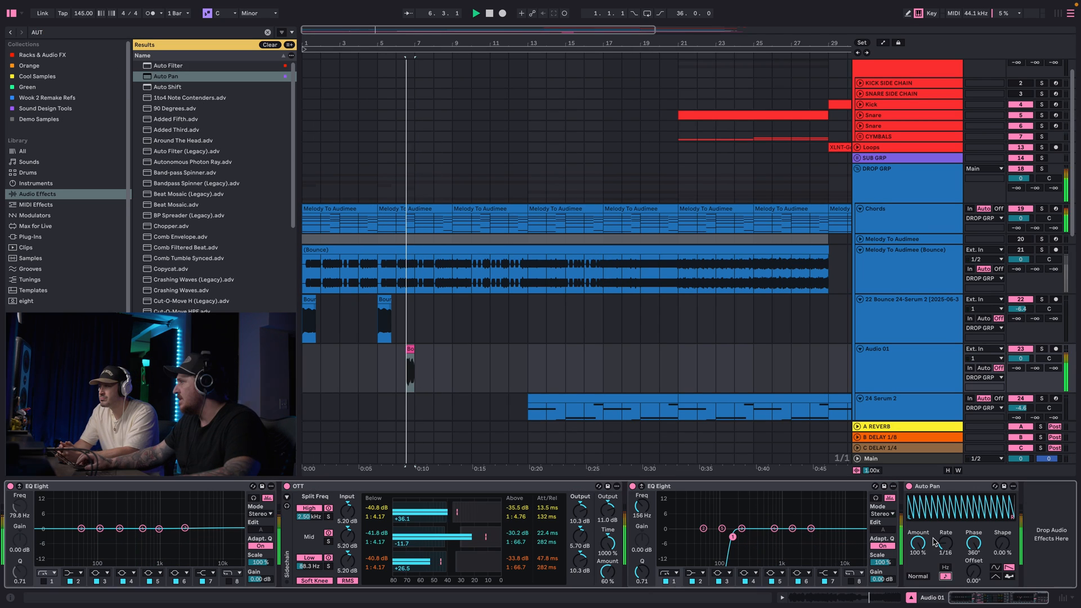
pyautogui.press('space')
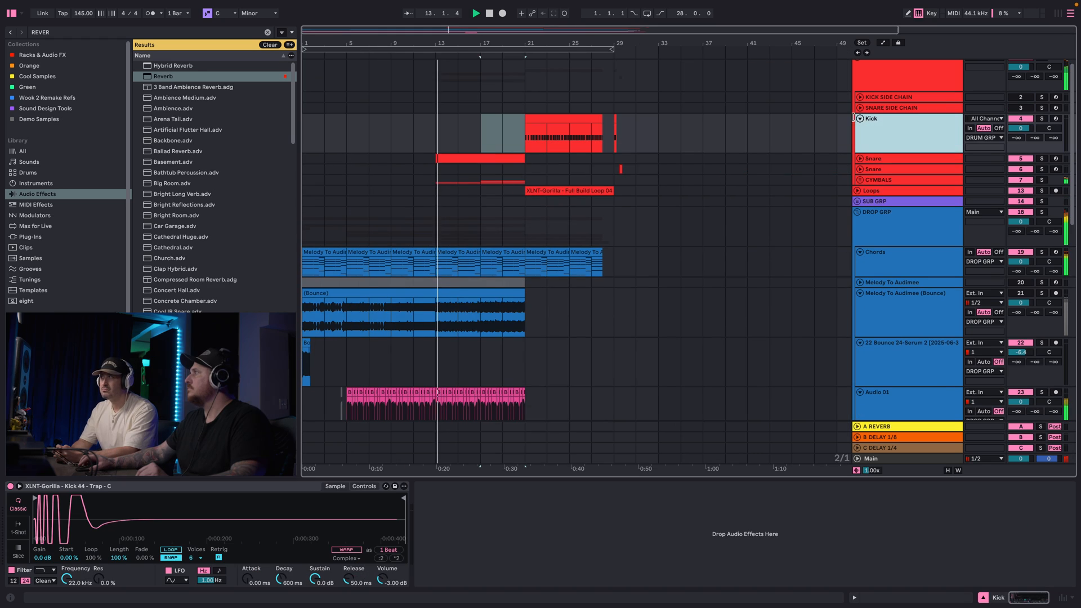
# Select the two-bar section of the Kick track starting at bar 21.
pyautogui.click(532, 122)
pyautogui.moveTo(527, 138); pyautogui.dragTo(544, 141)
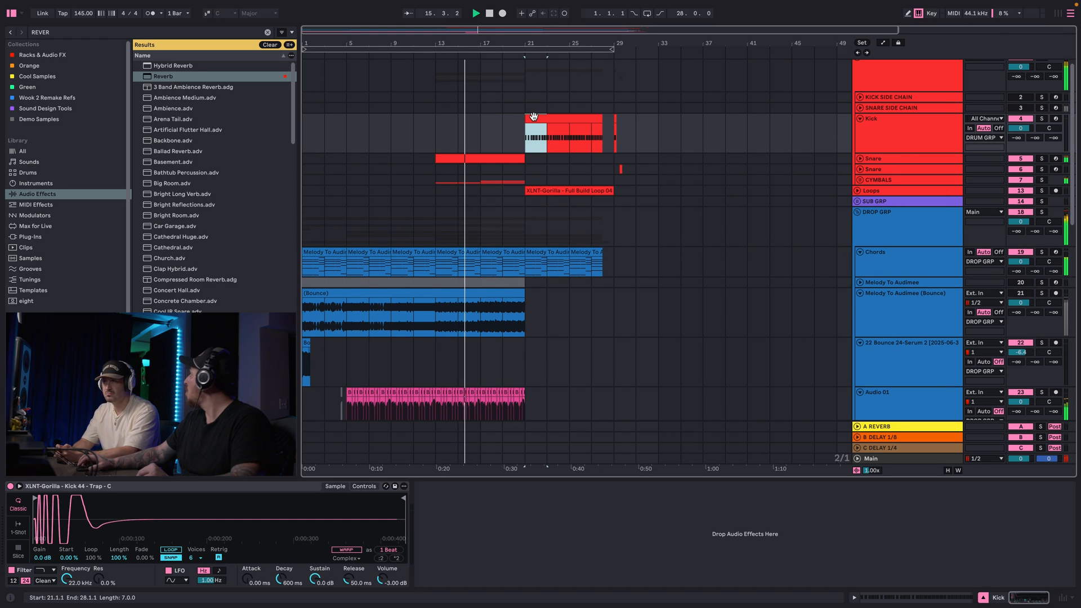
# Automate the 33 Group's Reverb Decay Time to rise to about 9.5 s over the harmony clip at bar 14.3 and play it.
pyautogui.scroll(-10, 534, 117)
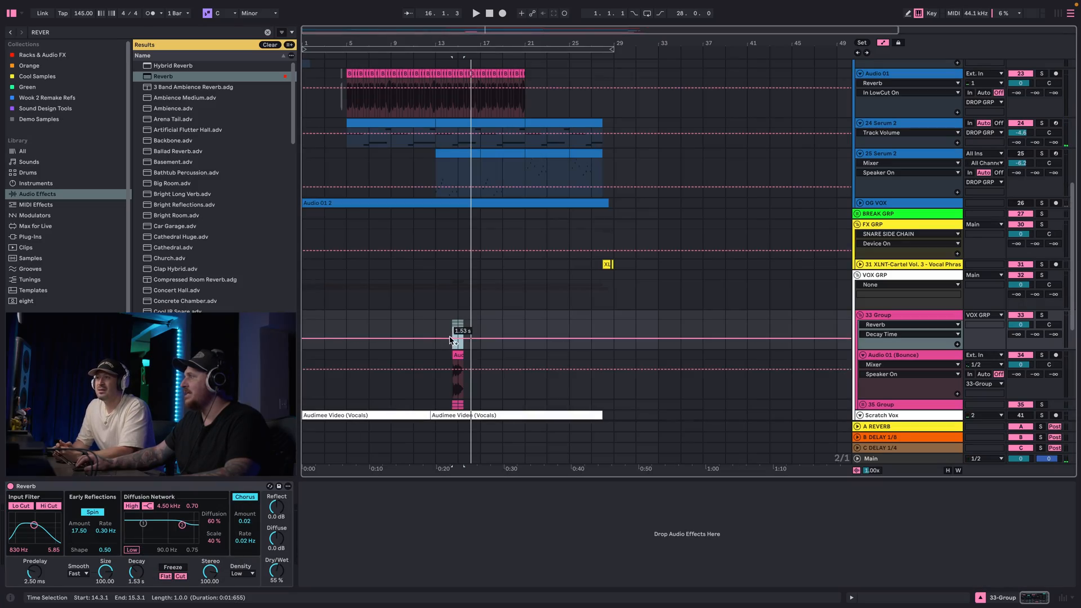
pyautogui.moveTo(451, 339); pyautogui.dragTo(457, 329)
pyautogui.press('space')
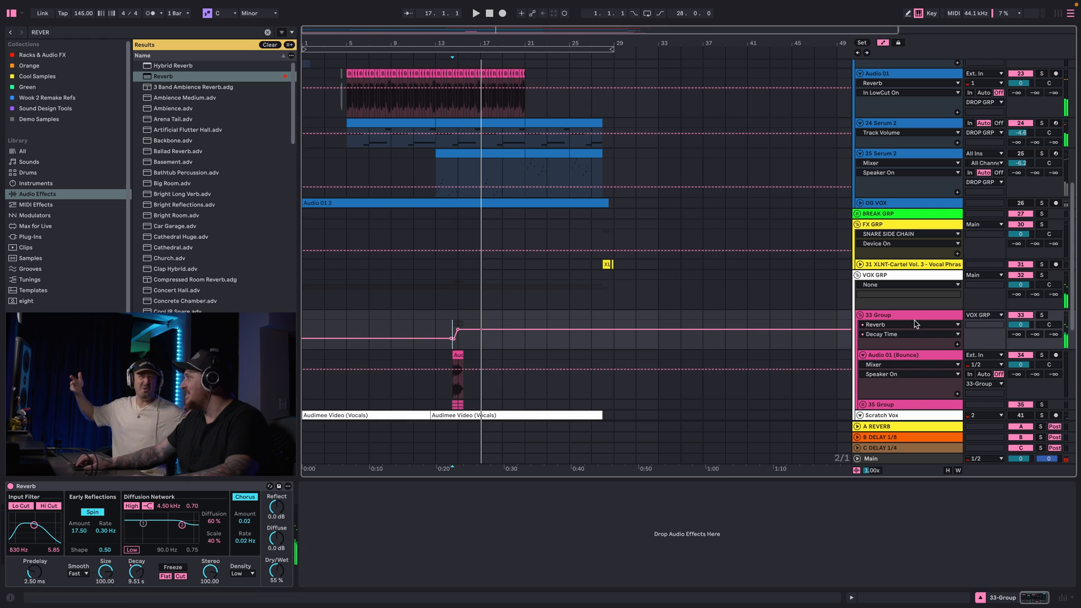
# Add an audio track with Resampling input and record the soloed harmony group with its reverb tail from bar 14.3.1.
pyautogui.hotkey('ctrl', 't')
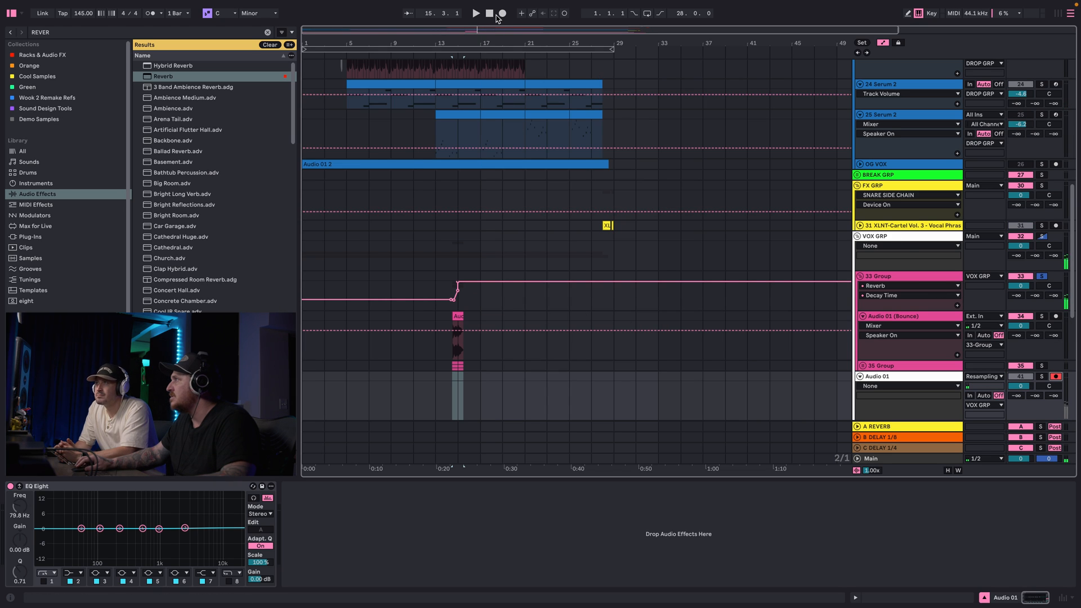
pyautogui.click(502, 14)
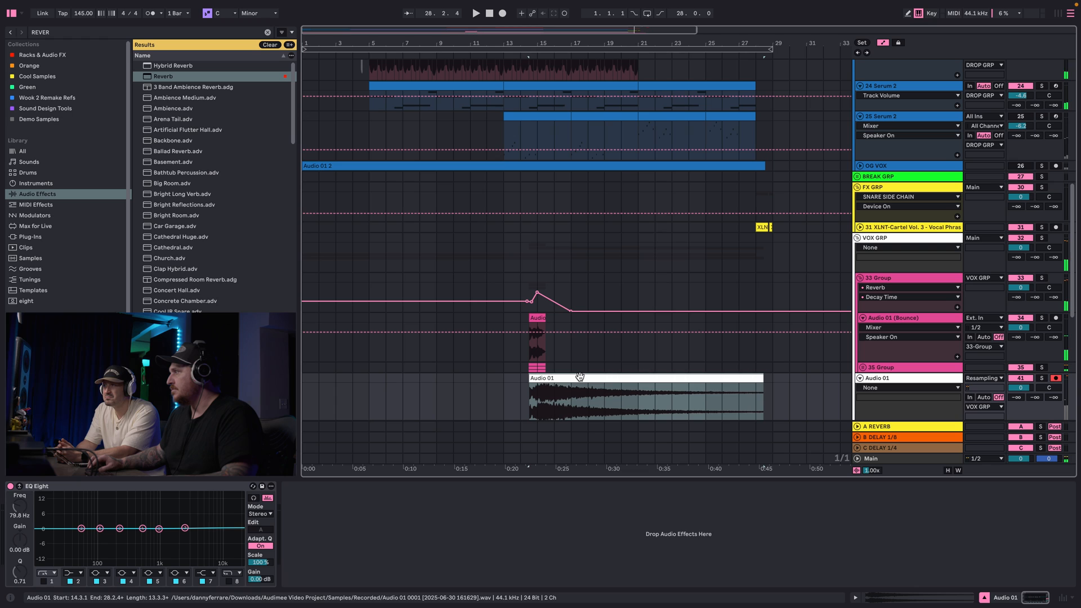
# Move the resampled harmony recording to bar 1, play it, and lower its track volume to -5.9 dB.
pyautogui.moveTo(580, 376); pyautogui.dragTo(313, 377)
pyautogui.press('space')
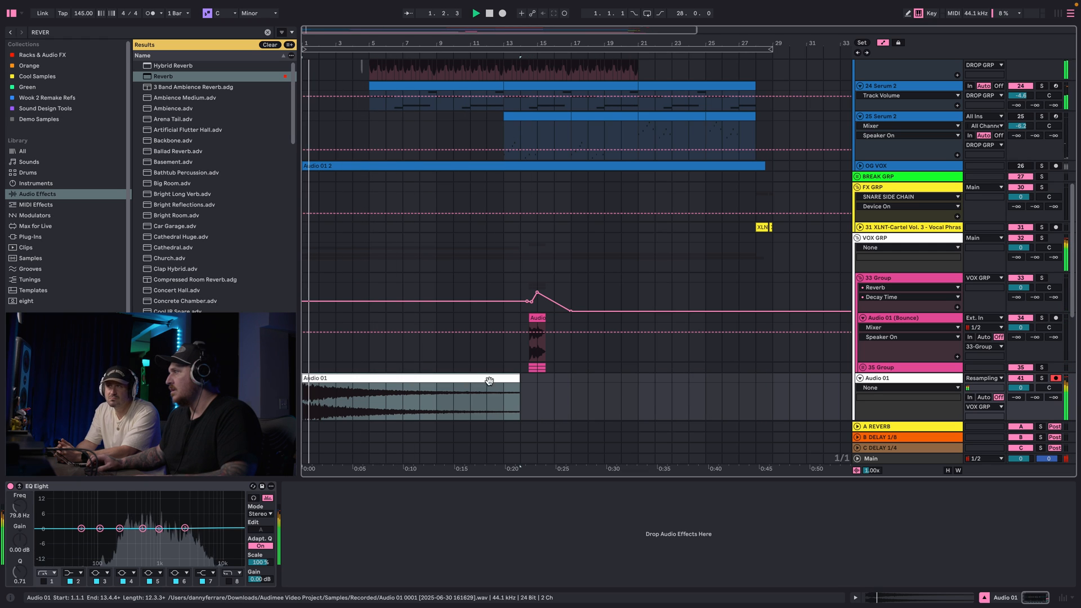
pyautogui.moveTo(1020, 388); pyautogui.dragTo(1020, 392)
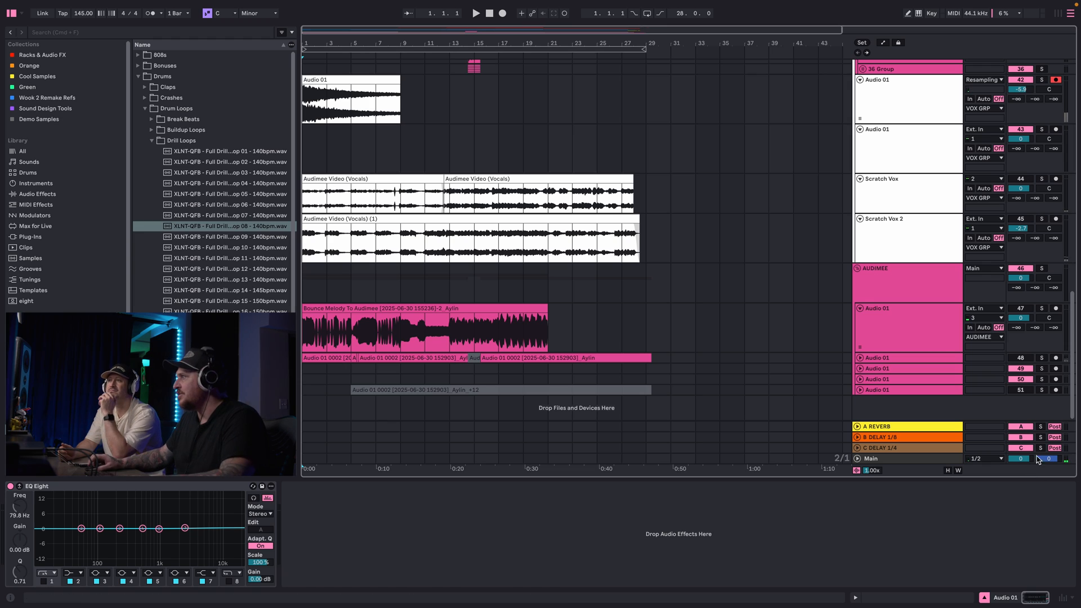
# Cut out the Audimee vocal between about bars 25.4.3 and 26.3.1 and play the sections around the gap.
pyautogui.scroll(-5, 486, 357)
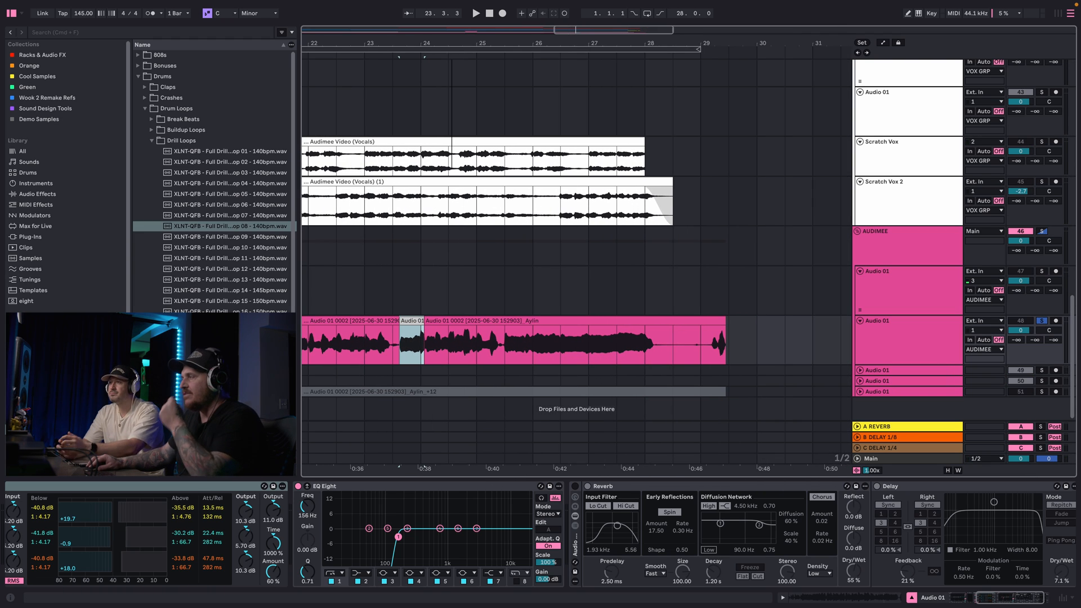
pyautogui.click(403, 323)
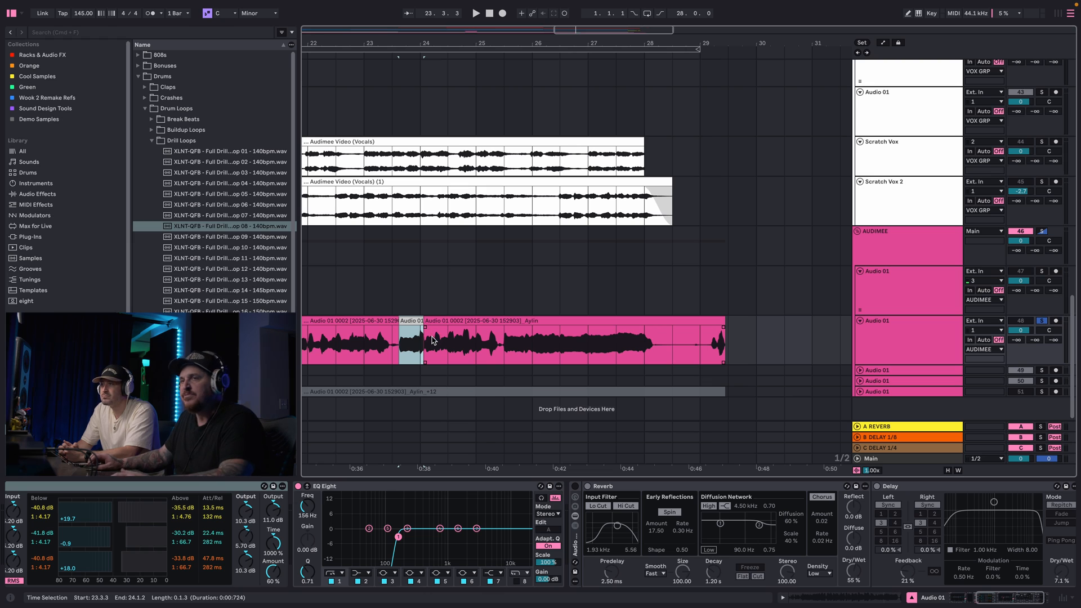
pyautogui.press('Delete')
pyautogui.press('space')
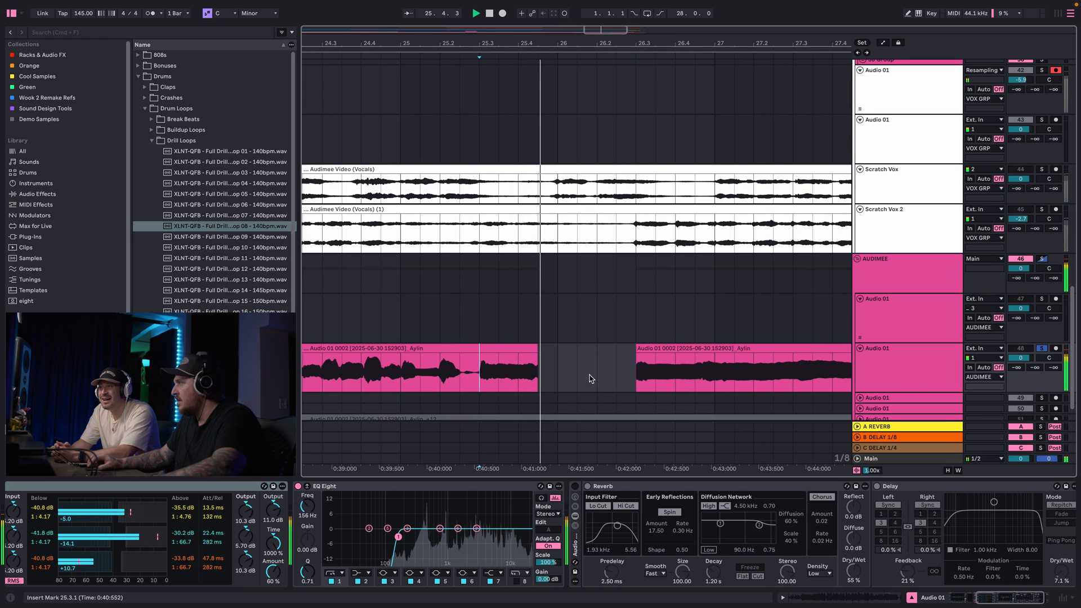
pyautogui.press('space')
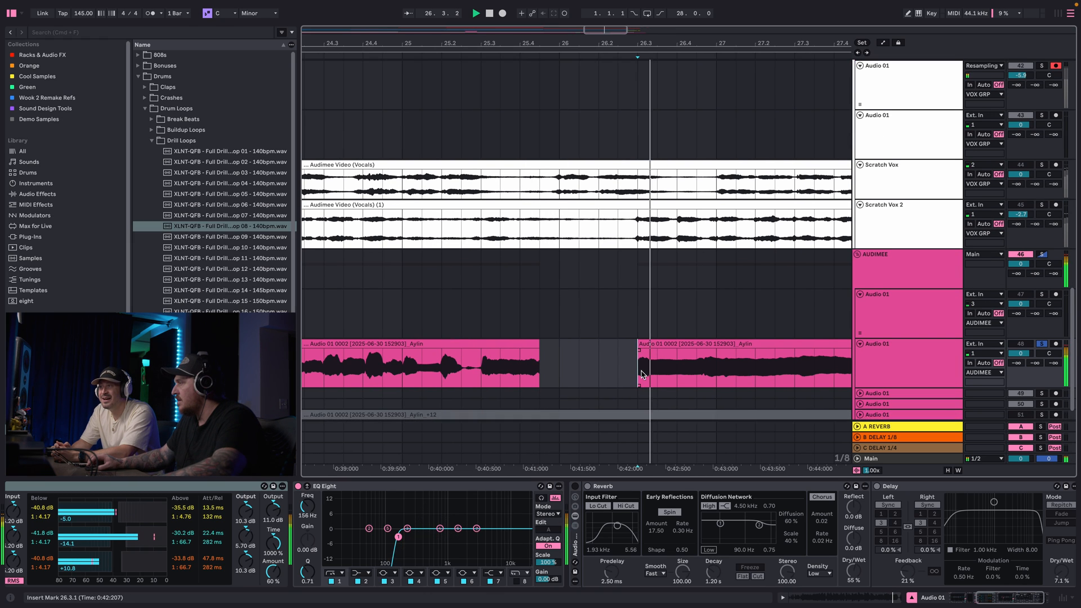
# Rearrange the sustained vocal chops into a continuous phrase from bar 25.3.1 and play it.
pyautogui.scroll(-1, 642, 375)
pyautogui.moveTo(641, 376); pyautogui.dragTo(695, 377)
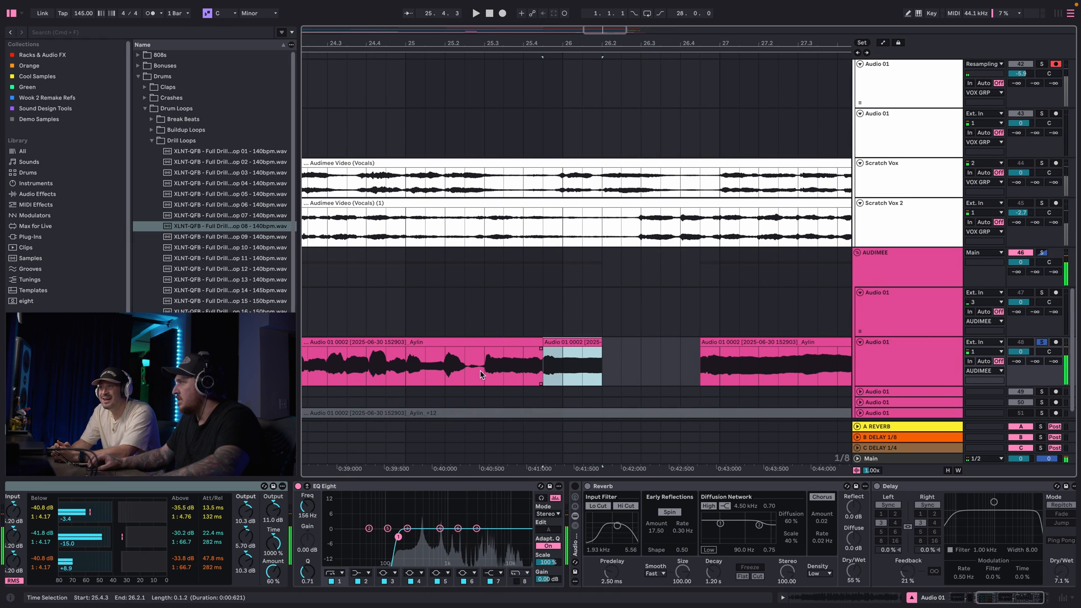
pyautogui.click(483, 368)
pyautogui.press('space')
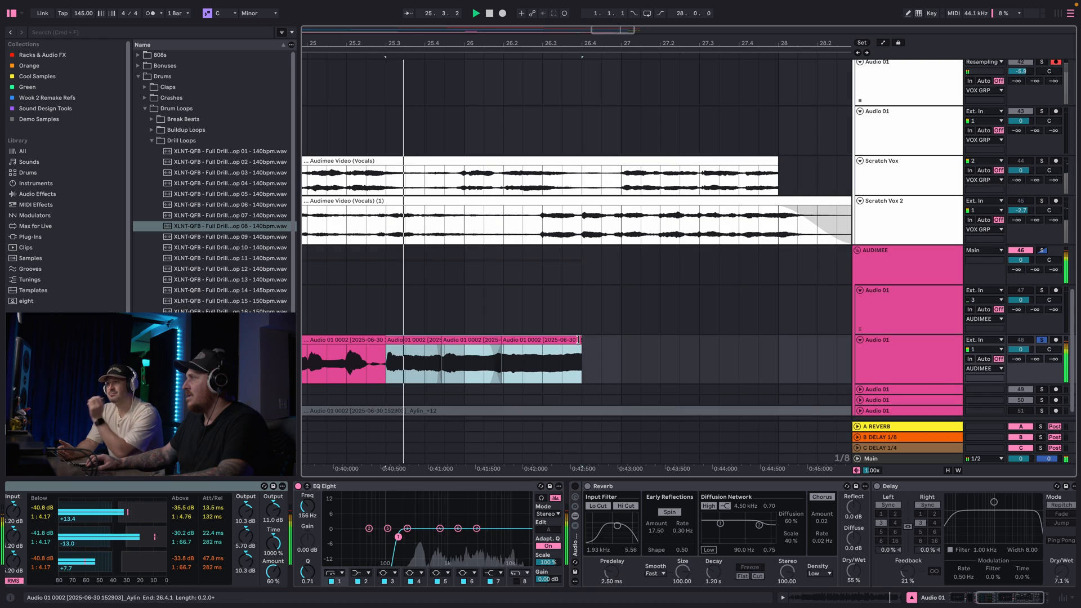
# Consolidate the rearranged vocal chops from bar 25.3.1 to 26.4.1 into one clip.
pyautogui.moveTo(571, 338); pyautogui.dragTo(623, 337)
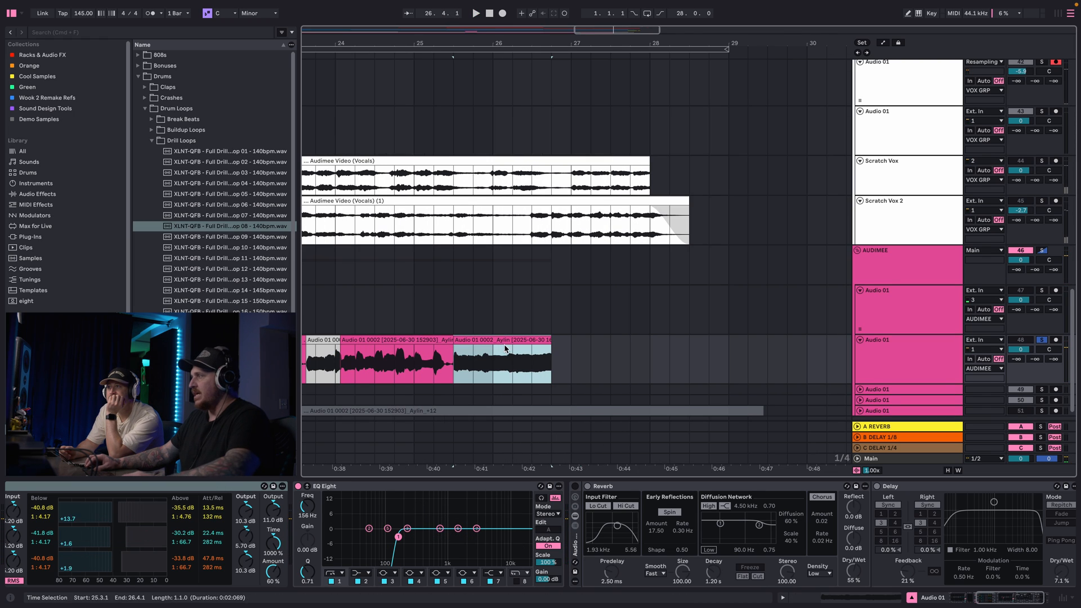
pyautogui.rightClick(502, 343)
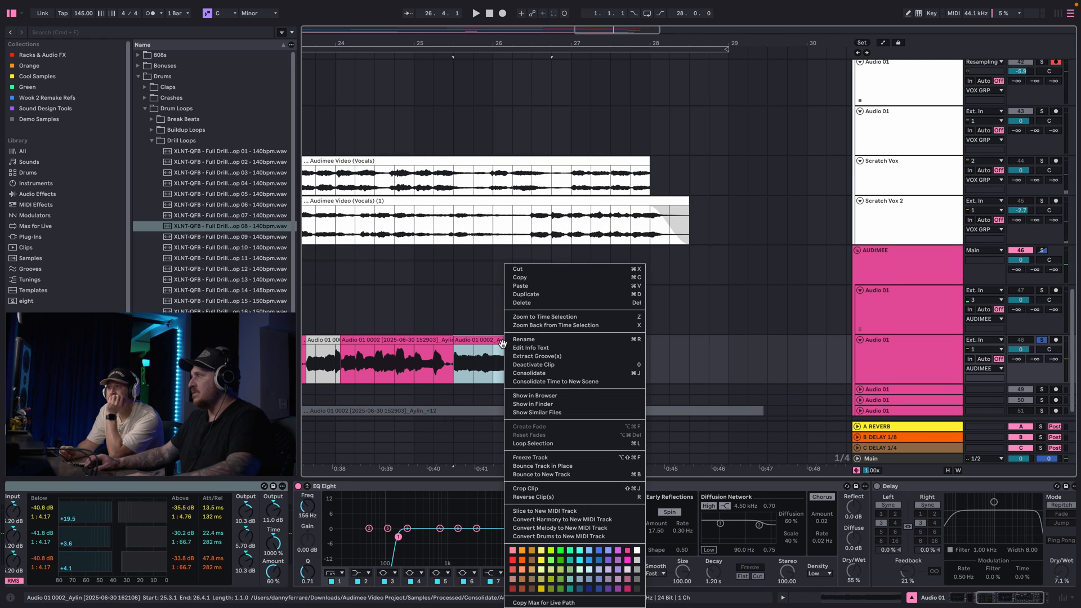
pyautogui.press('Escape')
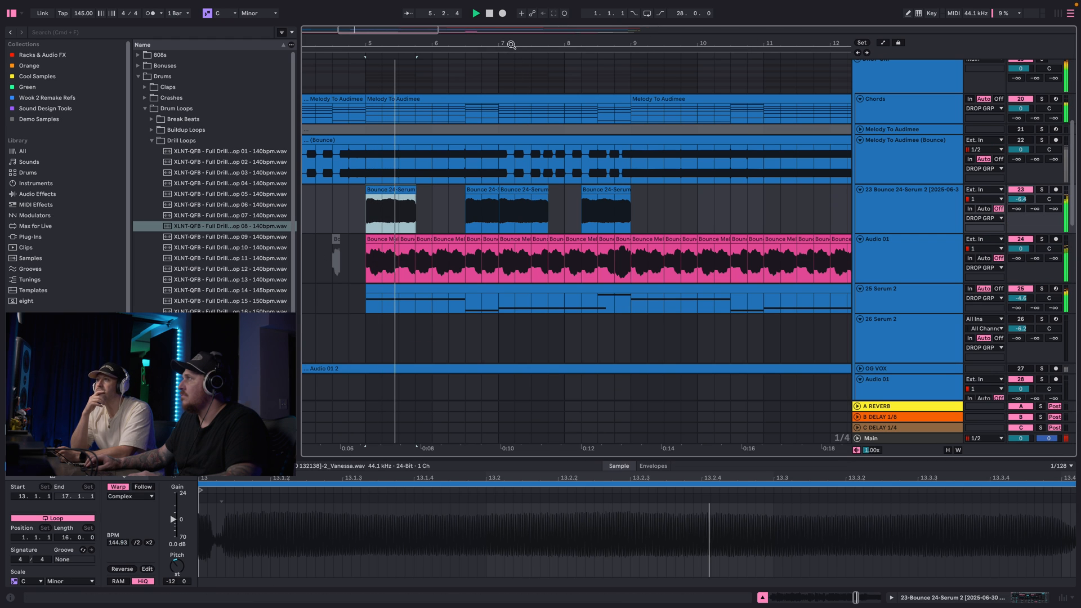
# Extend the selection on the Bounce 24-Serum 2 track from the bar 5 clip to the clip at bar 6.3.
pyautogui.moveTo(511, 43); pyautogui.dragTo(510, 16)
pyautogui.keyDown('shift'); pyautogui.click(485, 187); pyautogui.keyUp('shift')
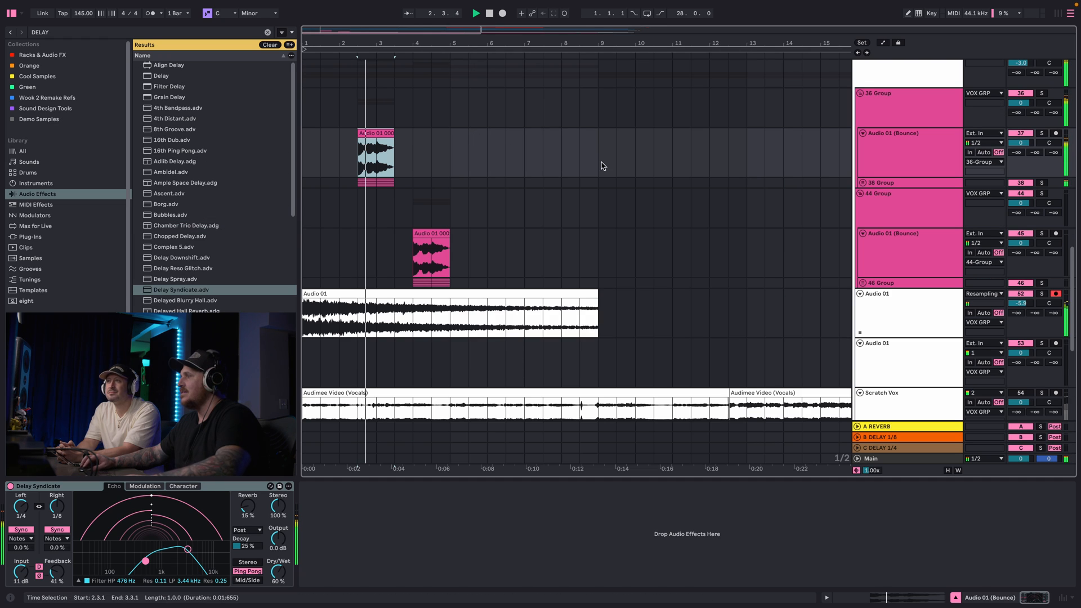
# Adjust the feedback of the Delay Syndicate echo on the resampled vocal bounce.
pyautogui.moveTo(66, 563); pyautogui.dragTo(66, 557)
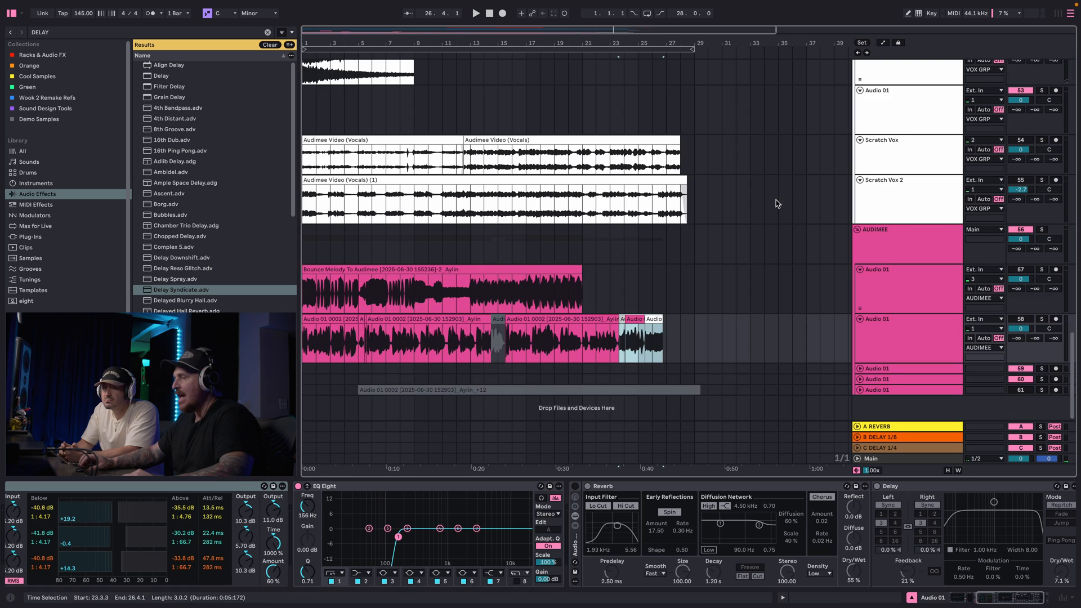
# Place a track with the cut Audimee vocal chops inside the VOX GRP, directly above its first subgroup.
pyautogui.scroll(10, 773, 204)
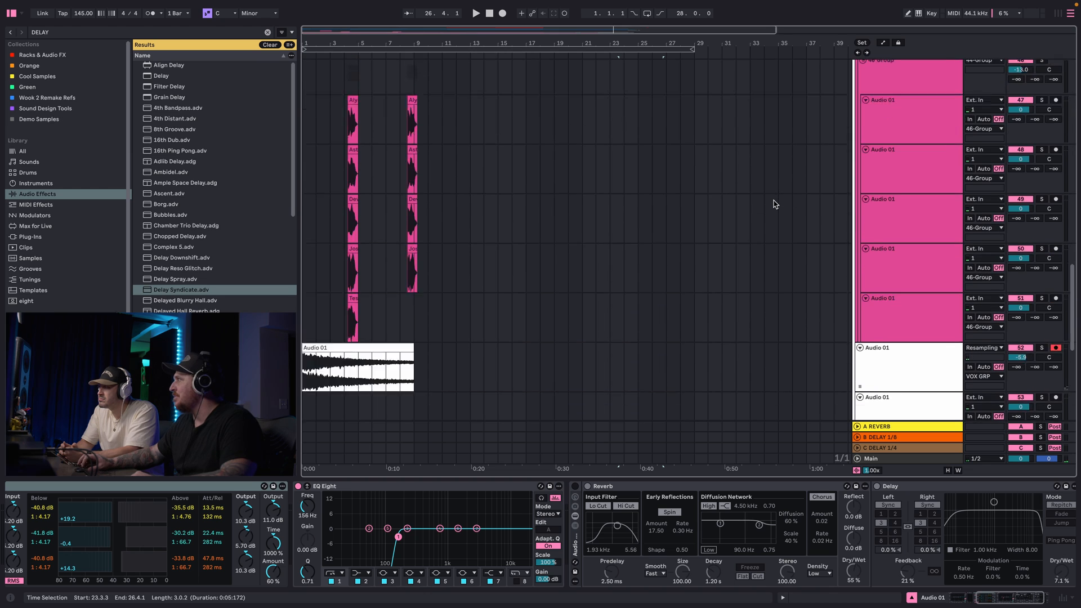
pyautogui.click(884, 249)
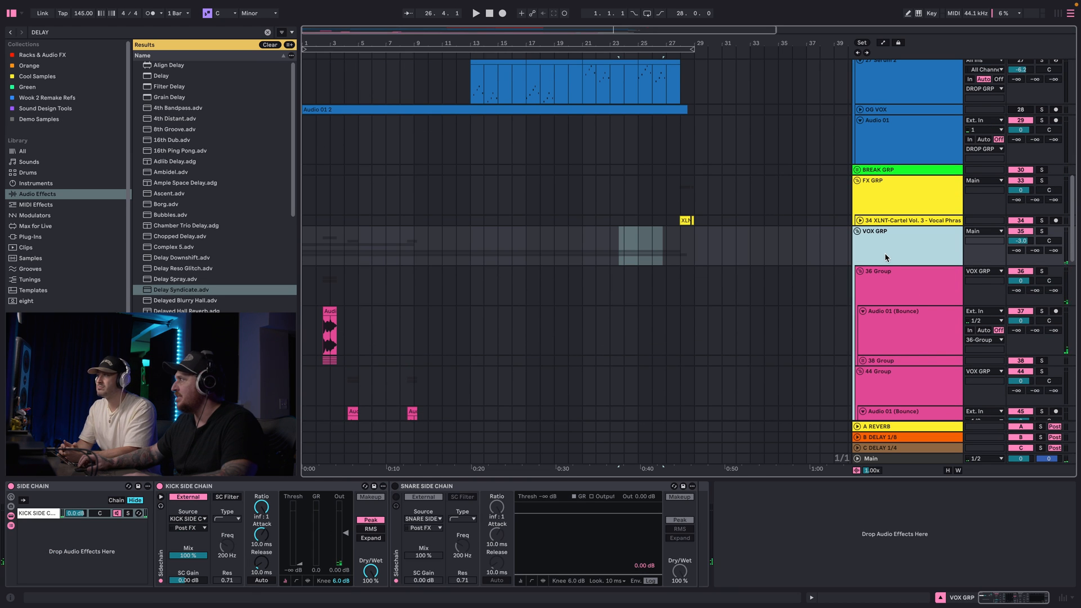
pyautogui.scroll(-10, 881, 264)
pyautogui.click(866, 277)
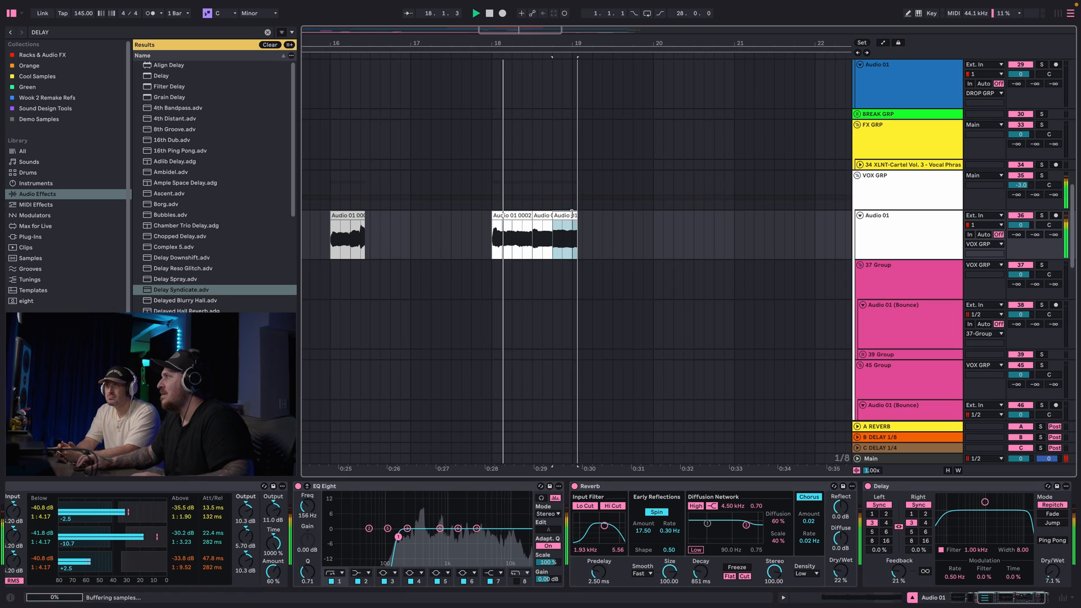
# Trim the last vocal chop to end at bar 19 and copy the three-chop phrase to bar 20.3.1.
pyautogui.moveTo(572, 214); pyautogui.dragTo(566, 215)
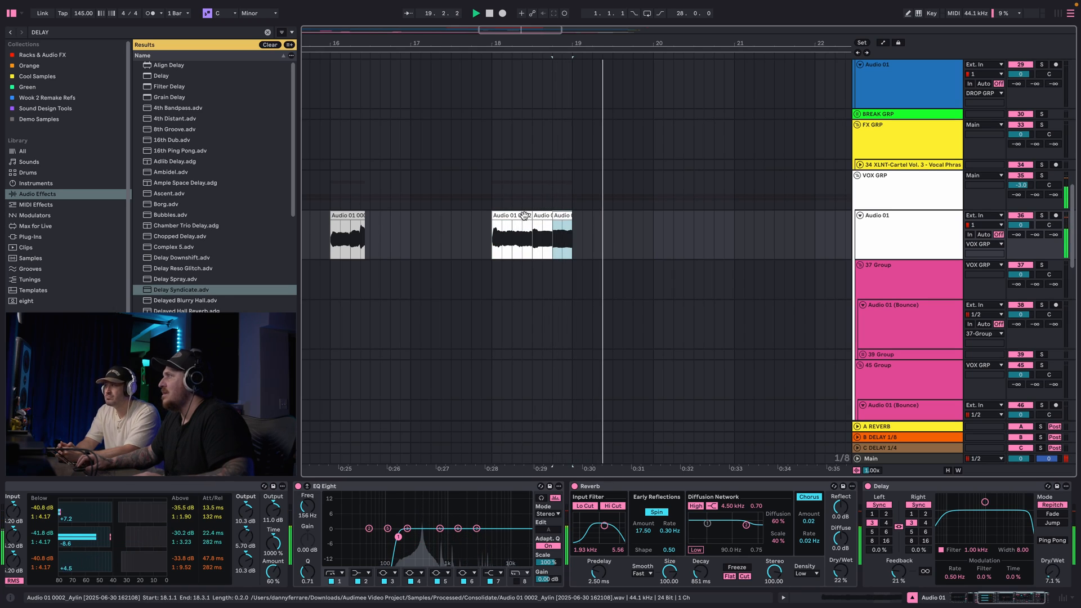
pyautogui.moveTo(524, 215); pyautogui.dragTo(718, 212)
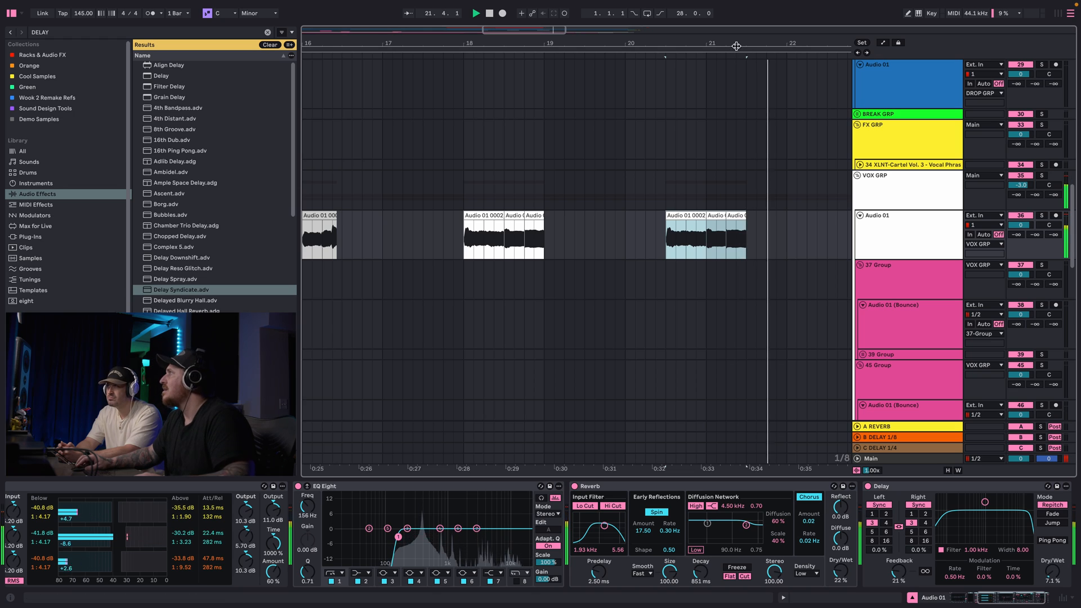
# Add Auto Pan to the vocal chop track with a tempo-synced 1/16 rate, 78.6% amount, 360° phase and 26.2% shape.
pyautogui.scroll(-3, 738, 169)
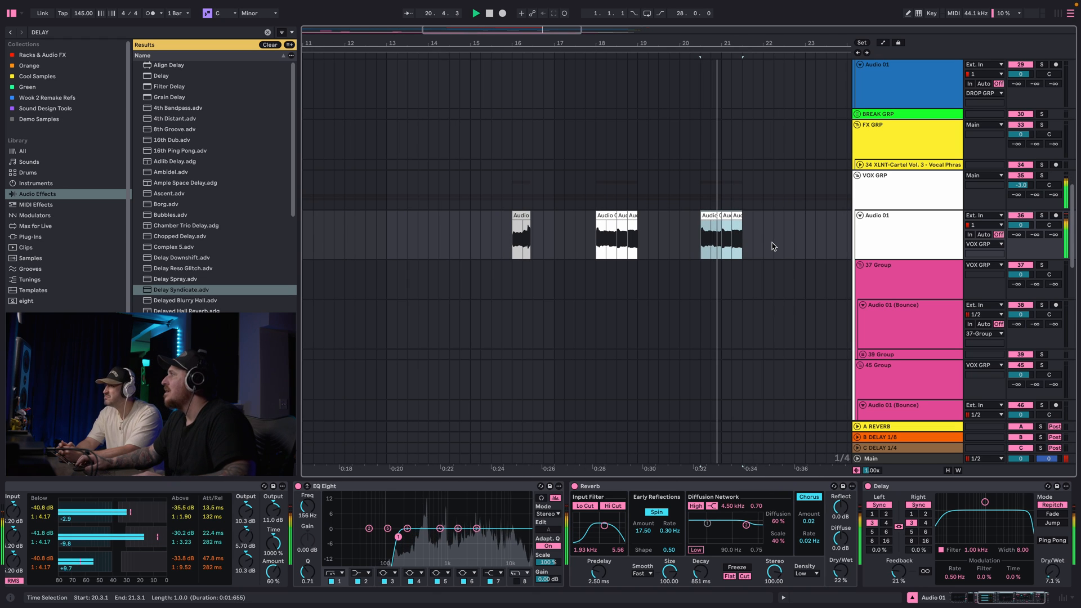
pyautogui.click(892, 232)
pyautogui.press('space')
pyautogui.hotkey('shift', 'Tab')
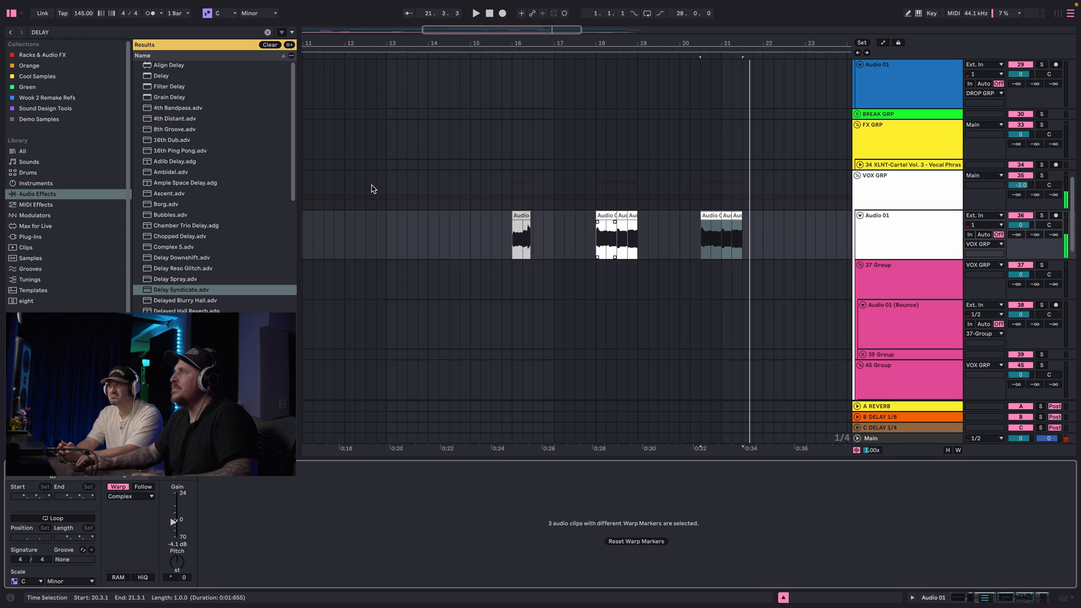
pyautogui.scroll(-15, 169, 213)
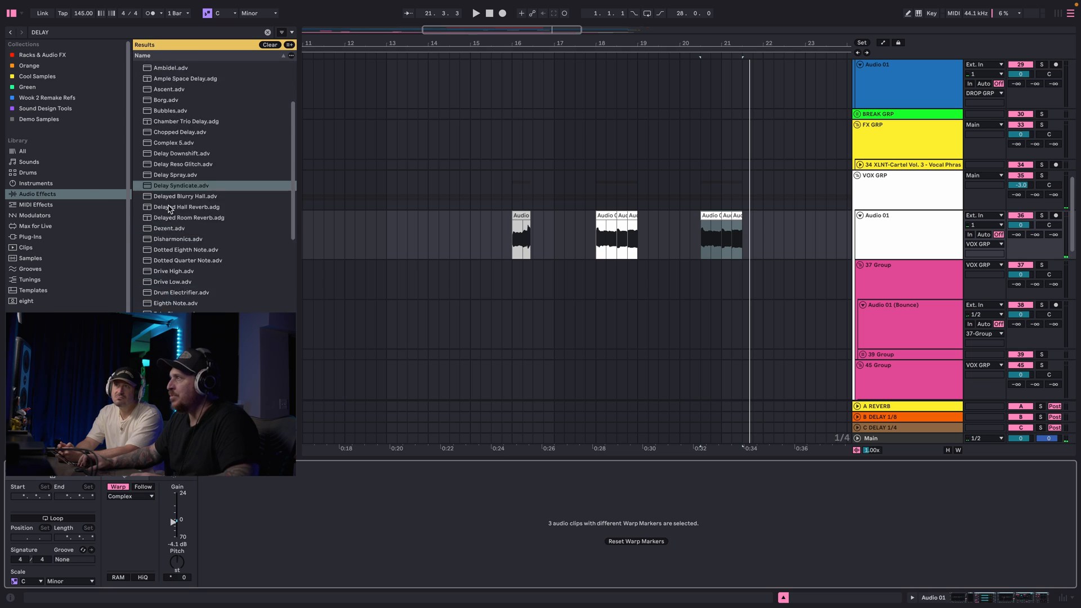
pyautogui.scroll(15, 169, 213)
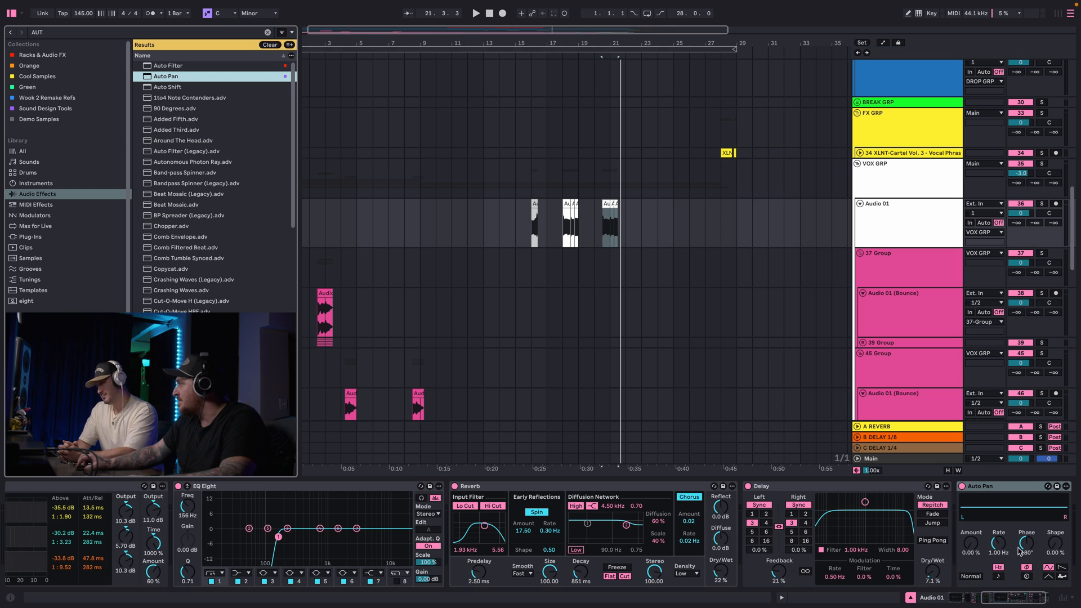
pyautogui.click(1000, 575)
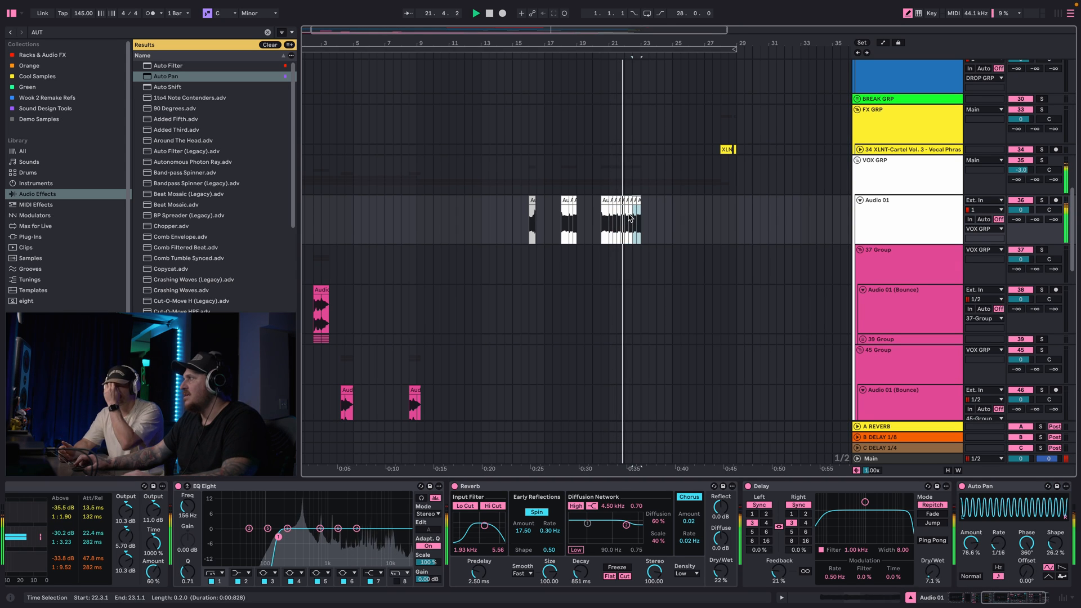
# Duplicate the short vocal chop repeatedly to fill the Audio 01 track up to about bar 28.
pyautogui.press('super+d')
pyautogui.press('super+d')
pyautogui.press('super+d')
pyautogui.press('super+d')
pyautogui.press('super+d')
pyautogui.press('super+d')
pyautogui.press('super+d')
pyautogui.press('super+d')
pyautogui.press('space')
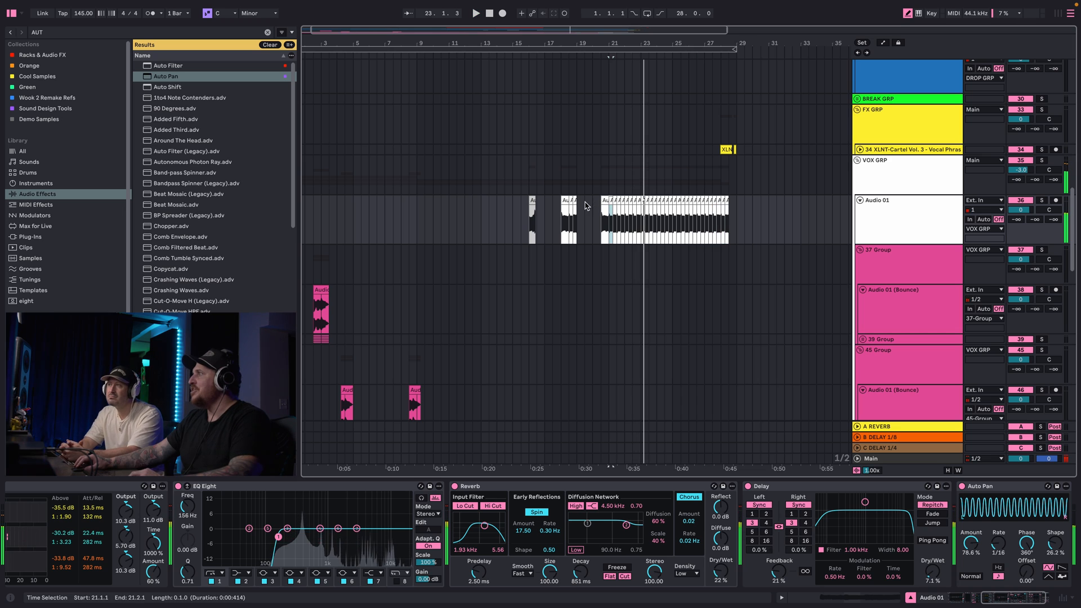
# Select the earlier vocal chops from bar 16.1.1 to 19.1.1 on the Audio 01 track.
pyautogui.moveTo(577, 207); pyautogui.dragTo(531, 209)
pyautogui.hscroll(3, 556, 176)
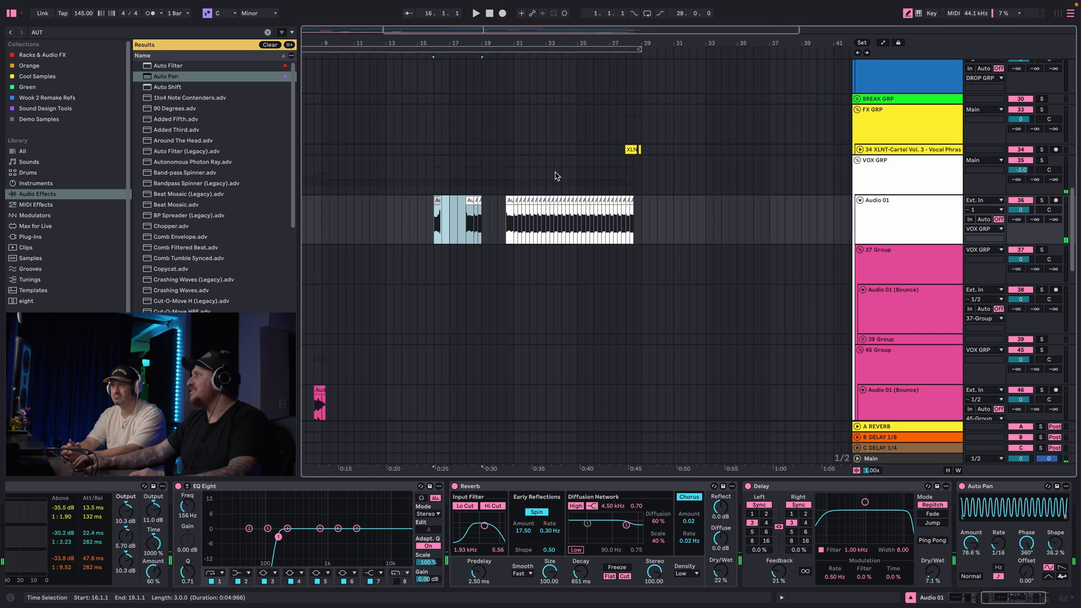